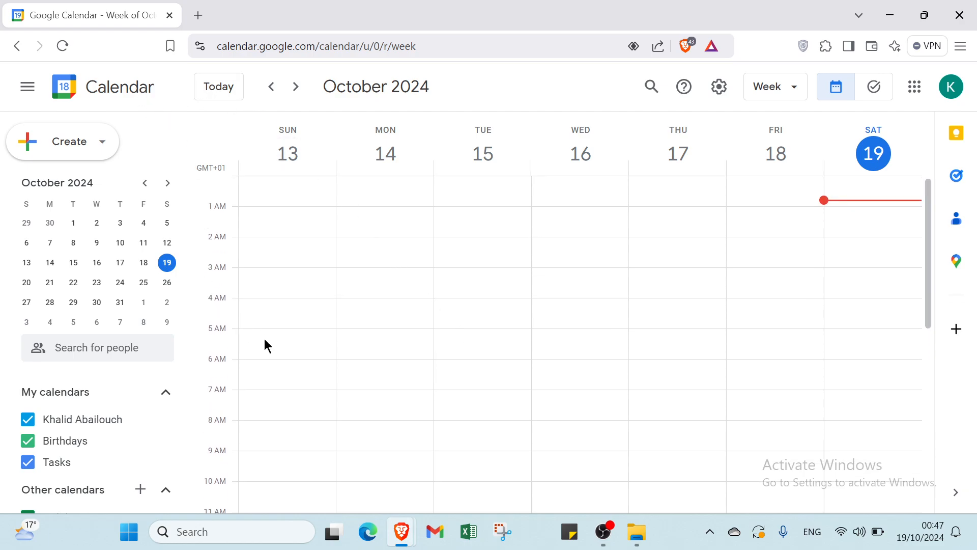
left_click(29, 89)
left_click(30, 90)
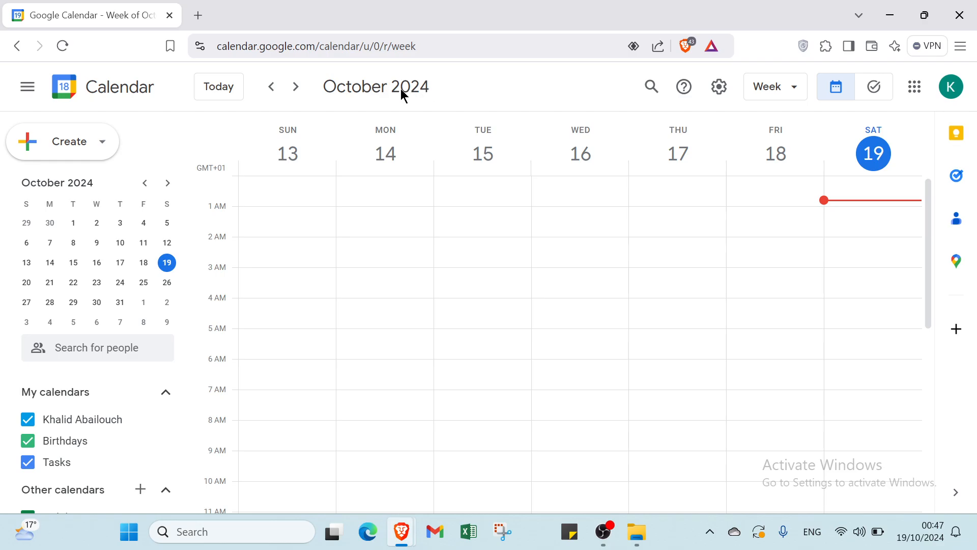
Step: Examine the advanced event search options, including the searchable calendars and the location and excluded-keyword fields, and close the search
left_click(650, 89)
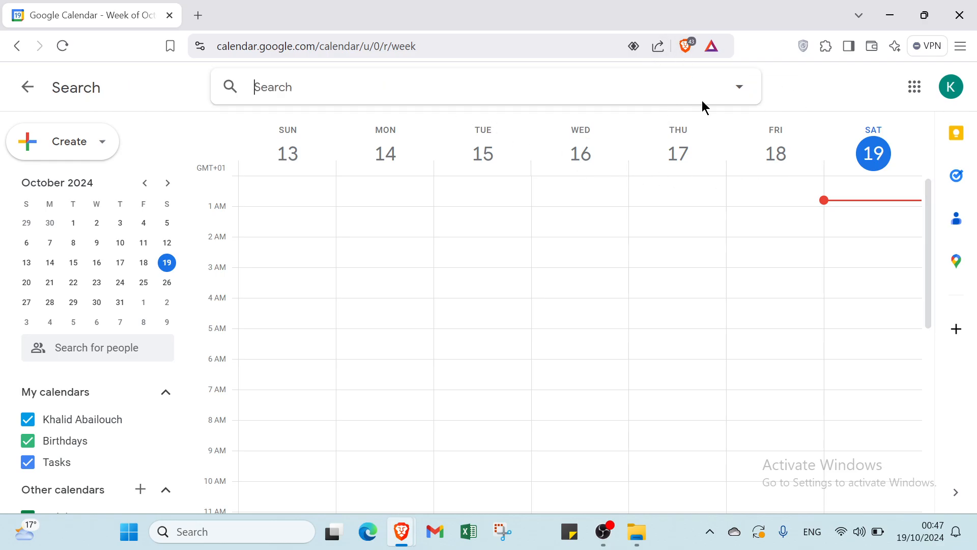
left_click(738, 88)
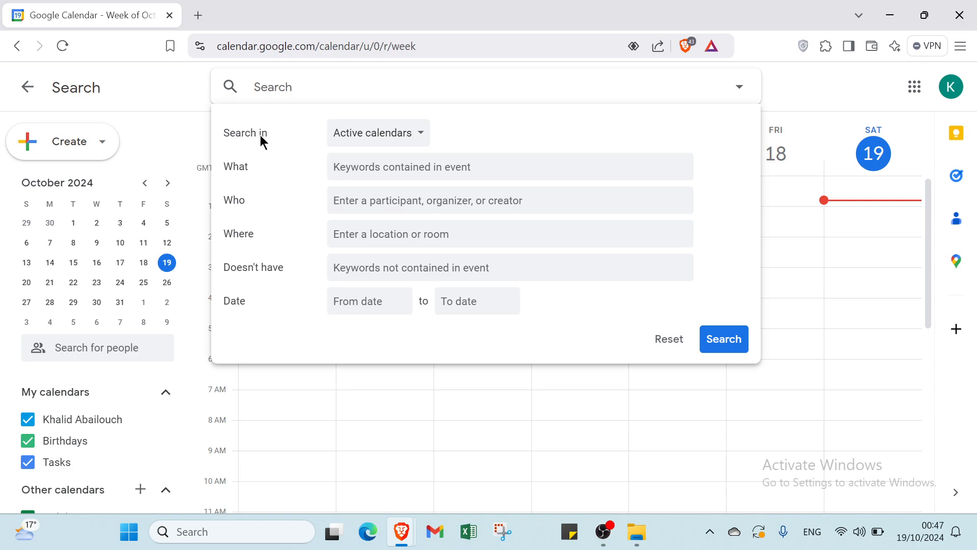
left_click(400, 132)
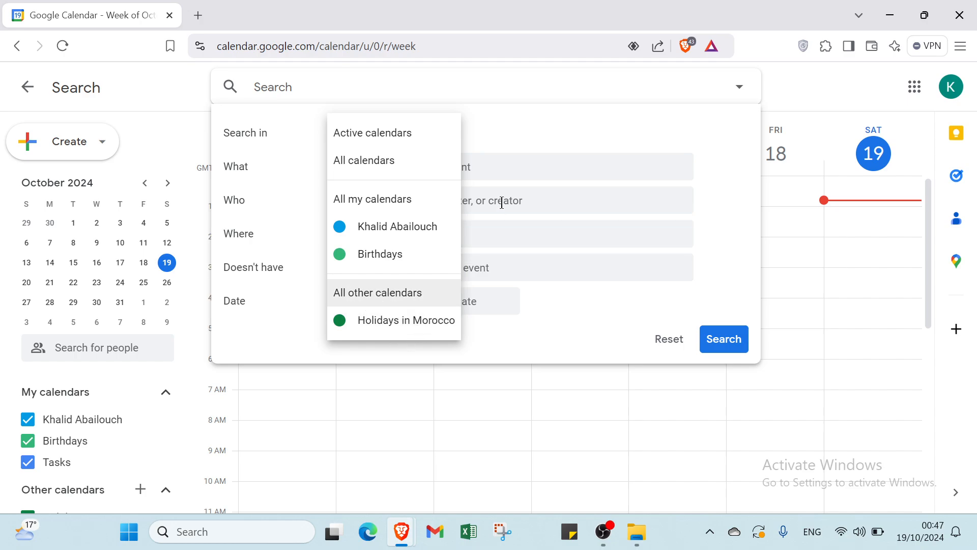
left_click(492, 153)
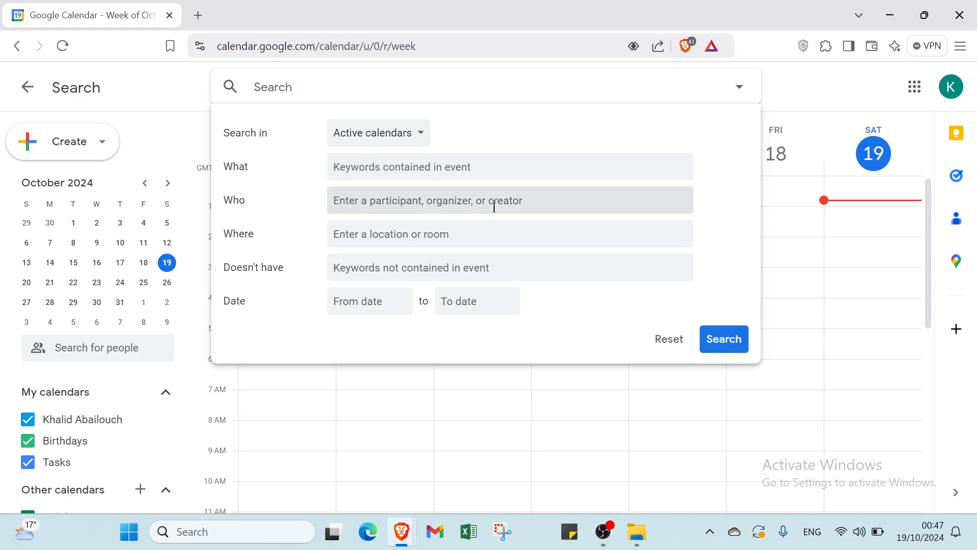
left_click(359, 237)
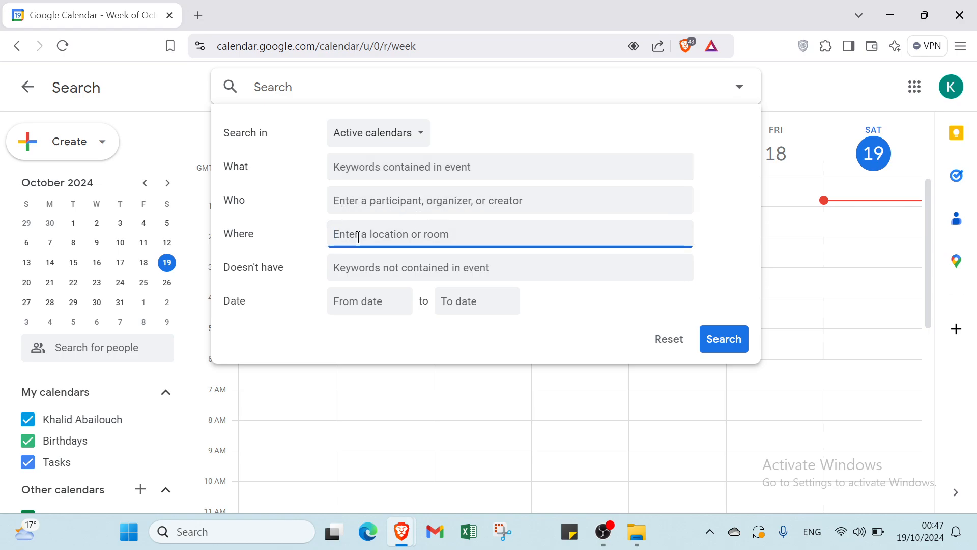
left_click(445, 267)
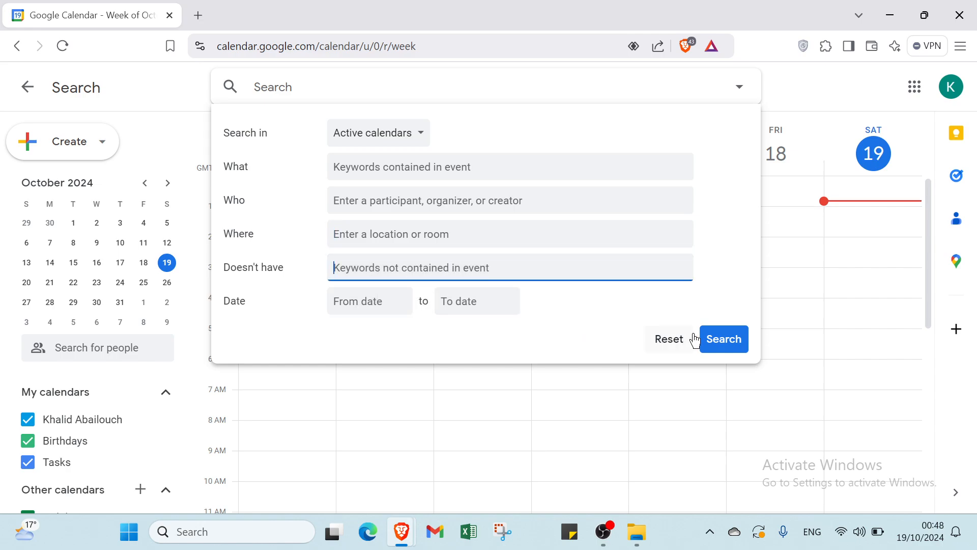
left_click(792, 111)
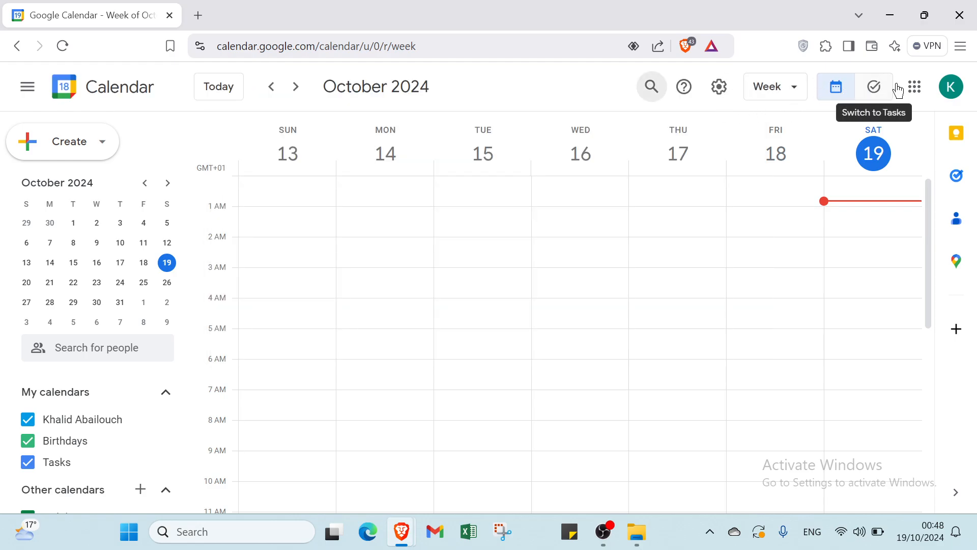
Step: View the list of available Google apps and close it
left_click(919, 88)
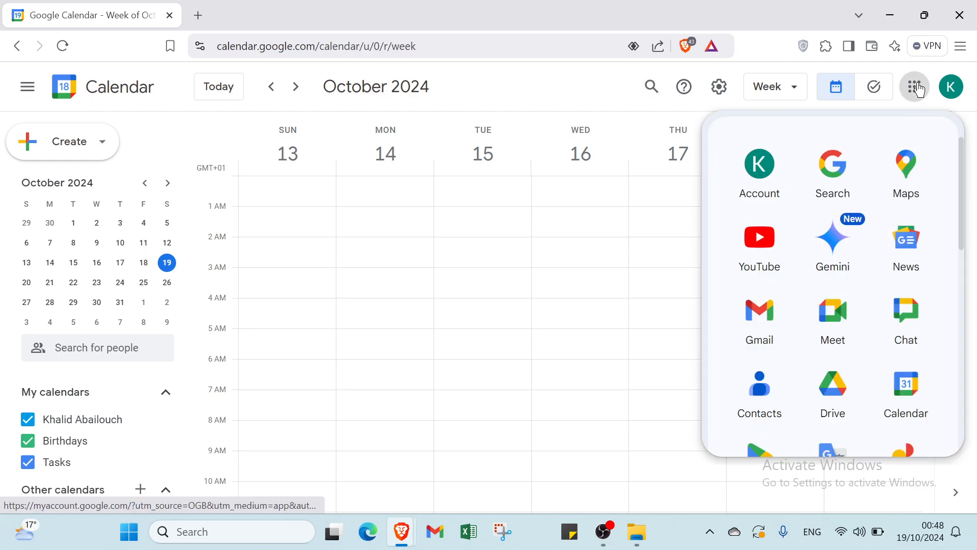
left_click(919, 89)
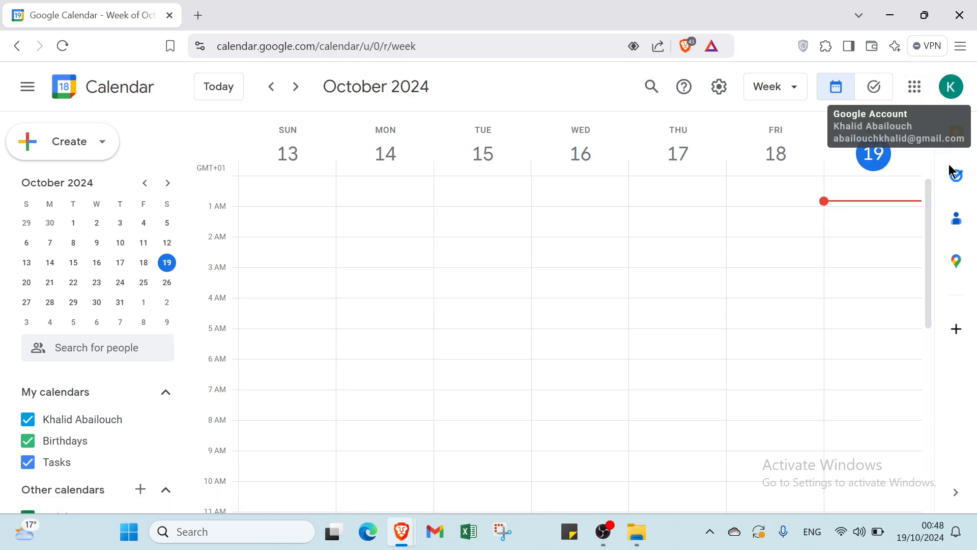
Step: Examine the Keep notes beside the calendar, including the title and text fields of a blank note, and close Keep
left_click(959, 131)
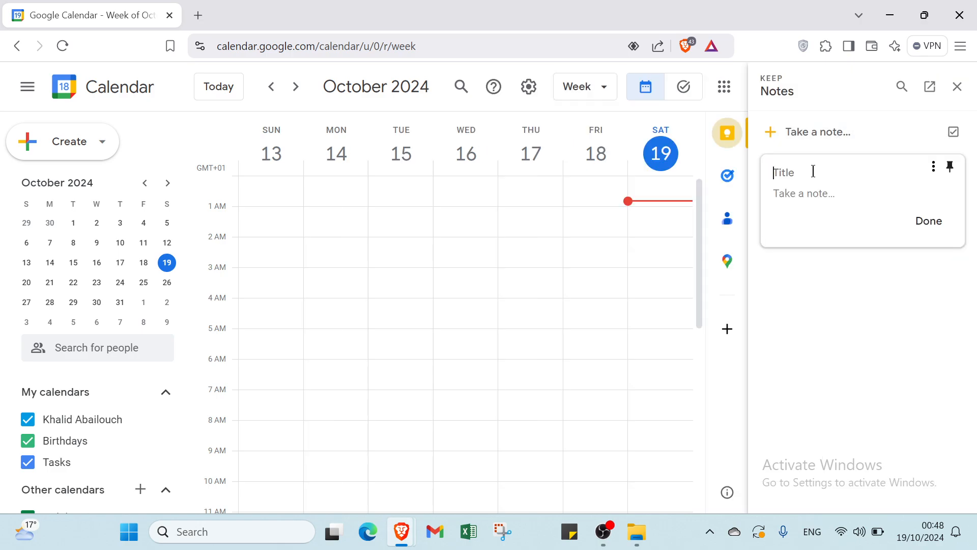
left_click(803, 192)
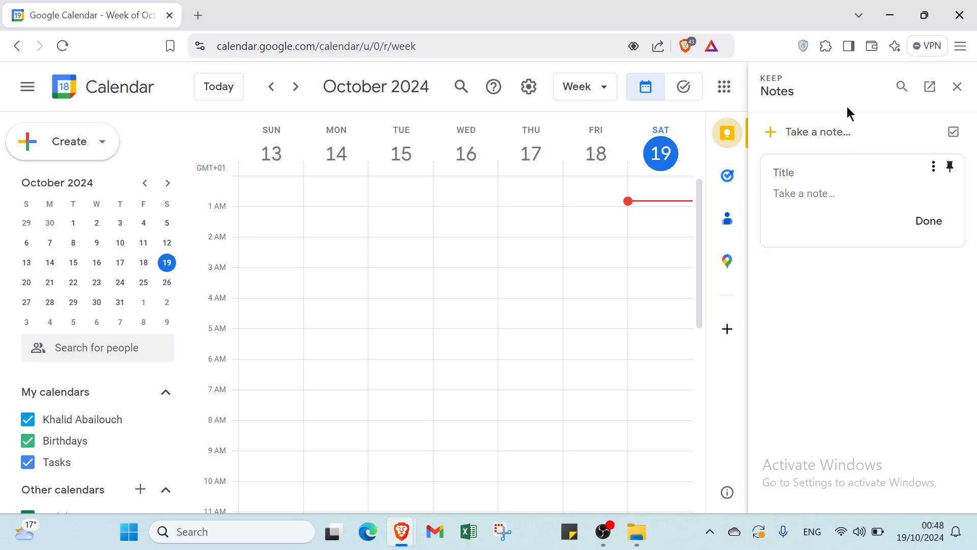
left_click(838, 147)
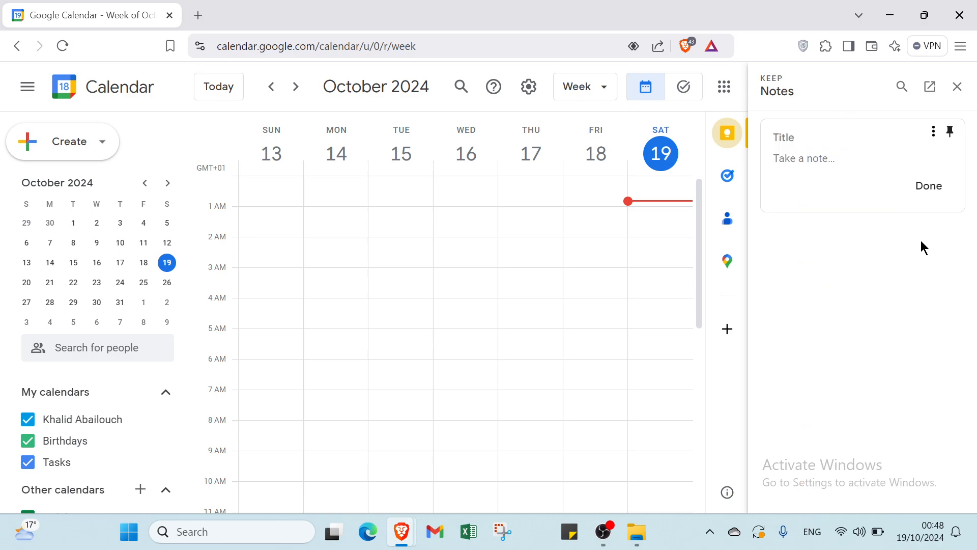
left_click(923, 243)
scroll(859, 260, "down", 2)
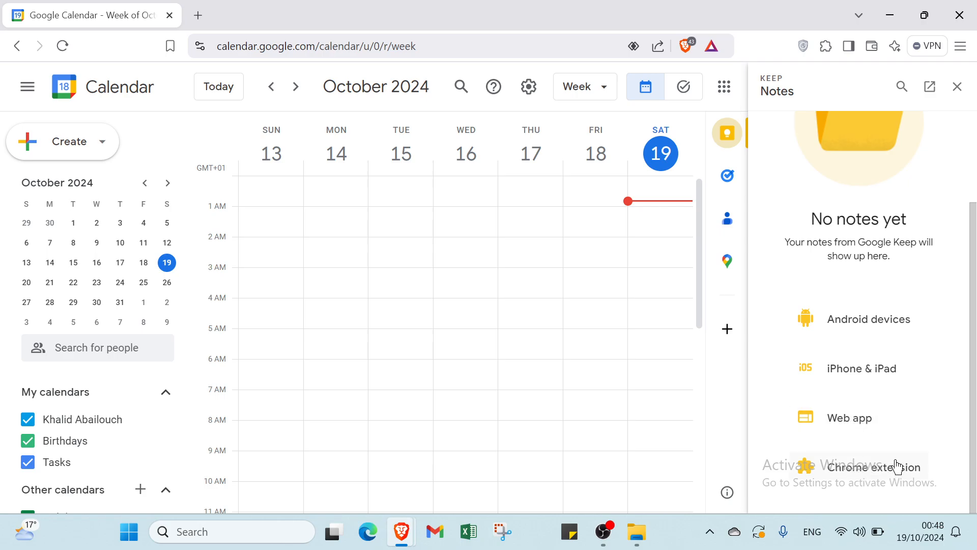
left_click(965, 90)
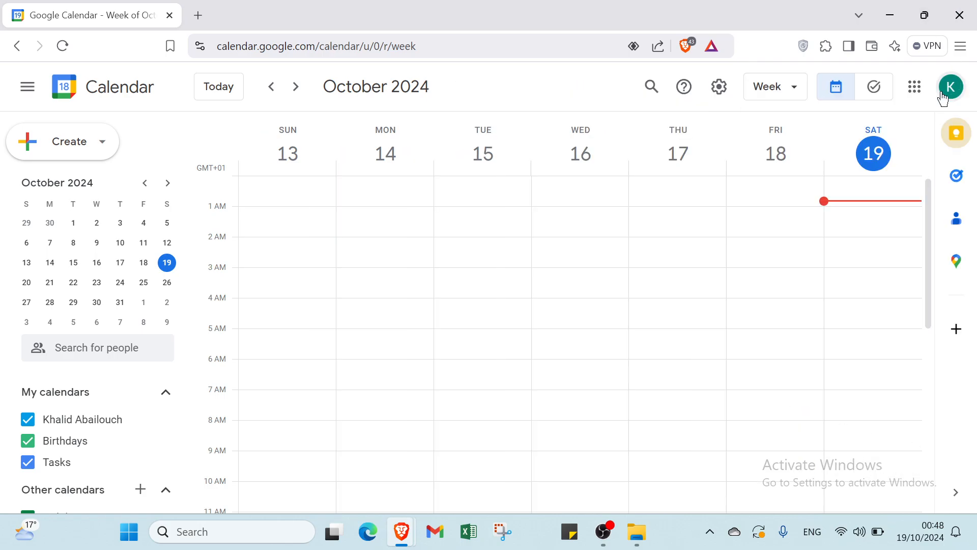
Step: Examine the entry options of a blank task in My Tasks, including the Today, Tomorrow and custom date choices, and close Tasks
left_click(955, 176)
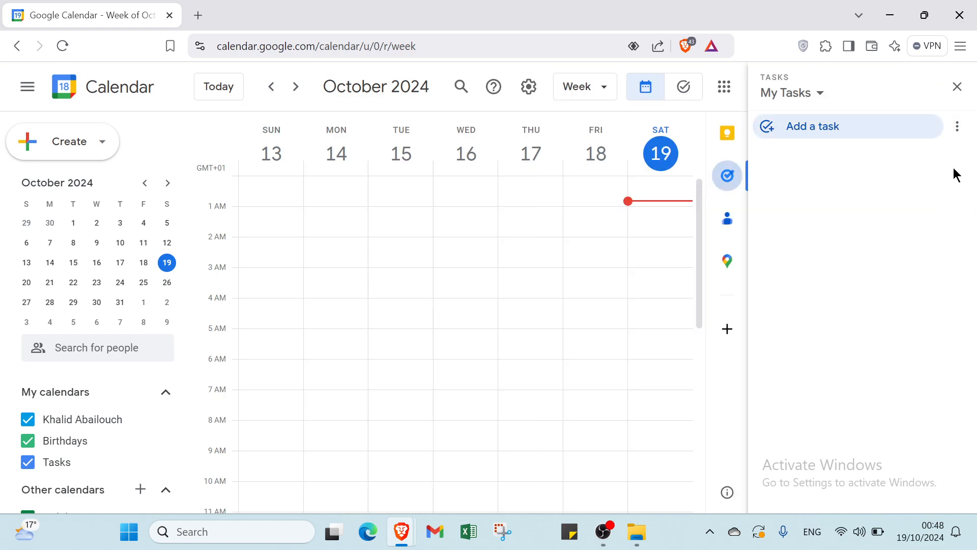
left_click(850, 137)
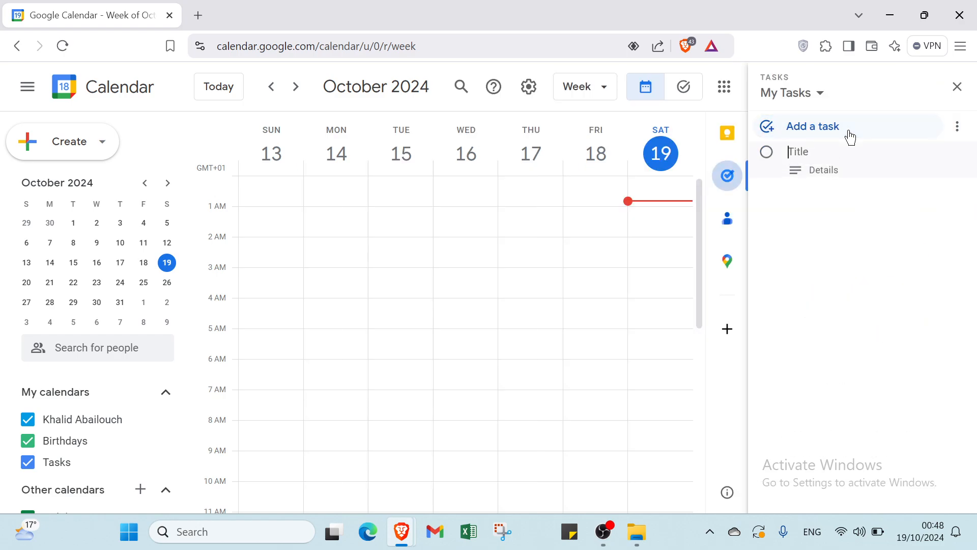
left_click(813, 173)
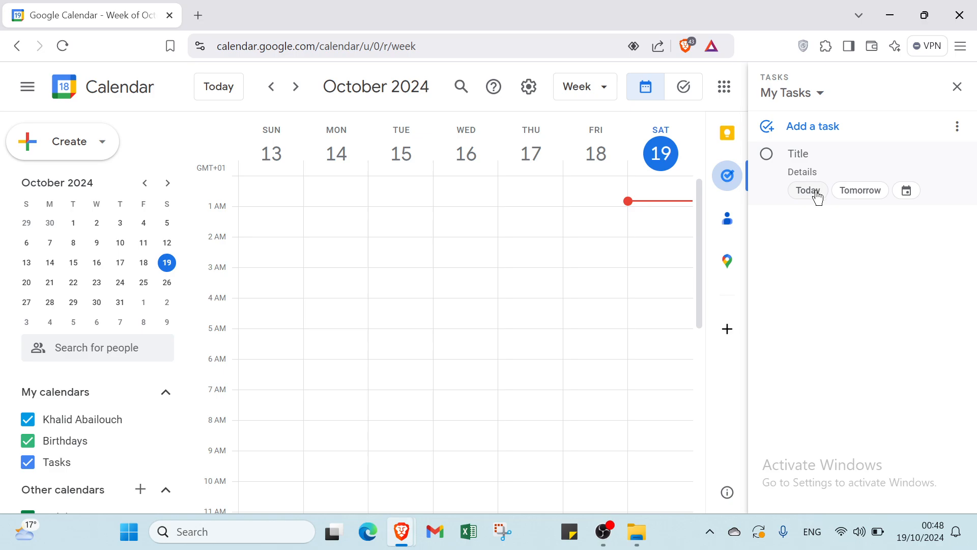
left_click(817, 193)
left_click(831, 192)
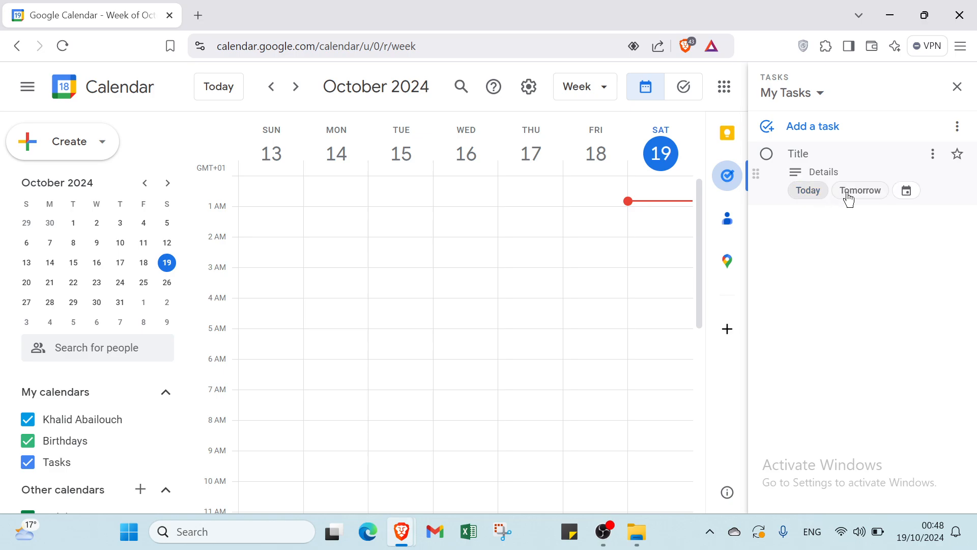
left_click(860, 192)
left_click(847, 193)
left_click(906, 195)
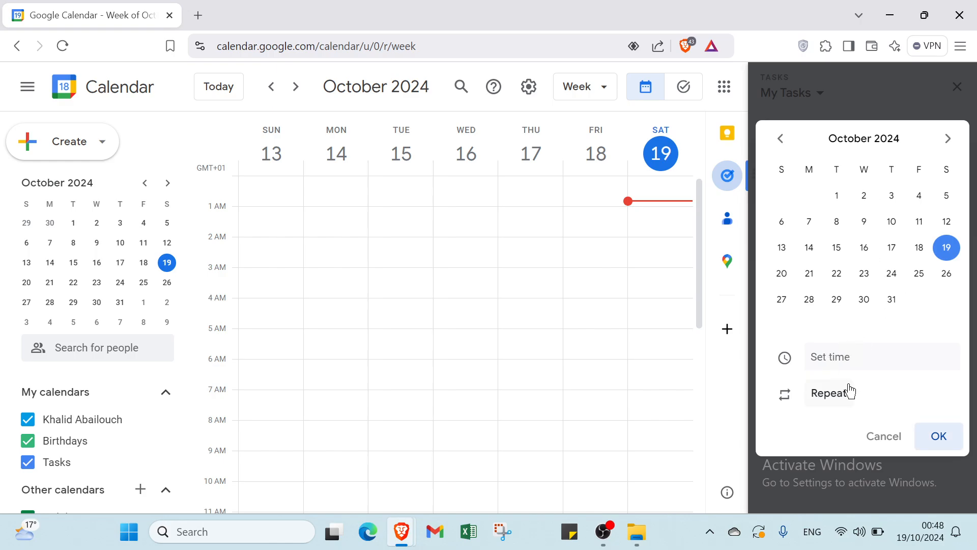
left_click(884, 436)
left_click(963, 92)
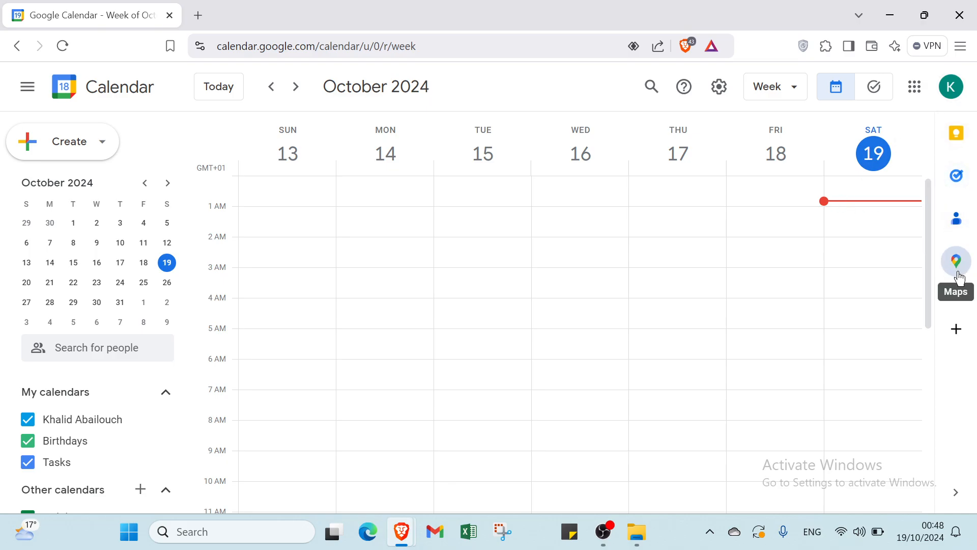
Step: Open the Google Workspace Marketplace and review its filters, leaving only Calendar selected under Works with
left_click(957, 330)
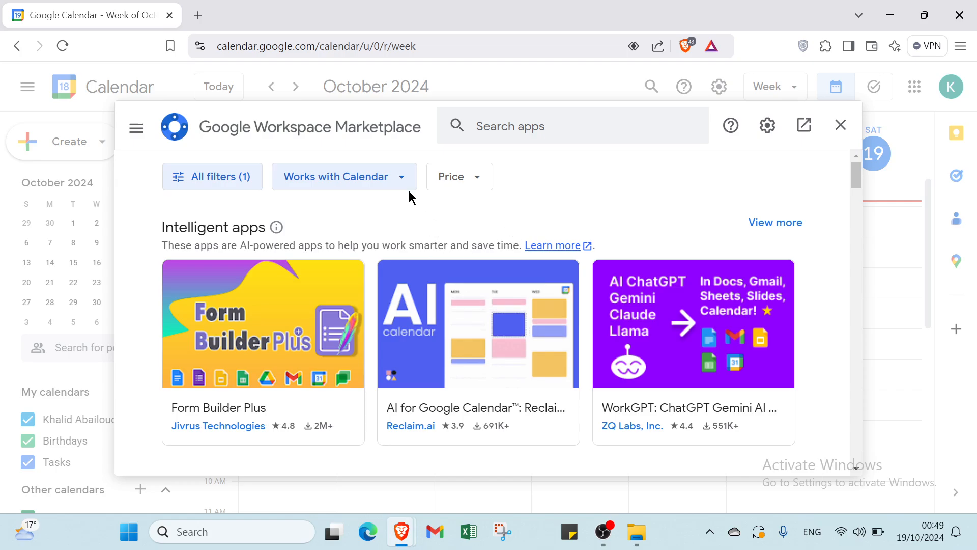
left_click(243, 187)
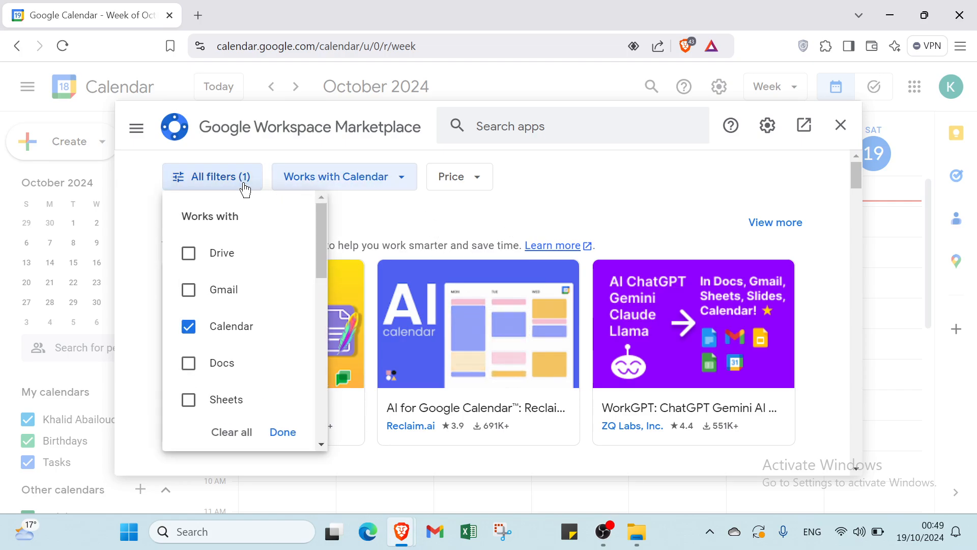
left_click(203, 325)
left_click(203, 326)
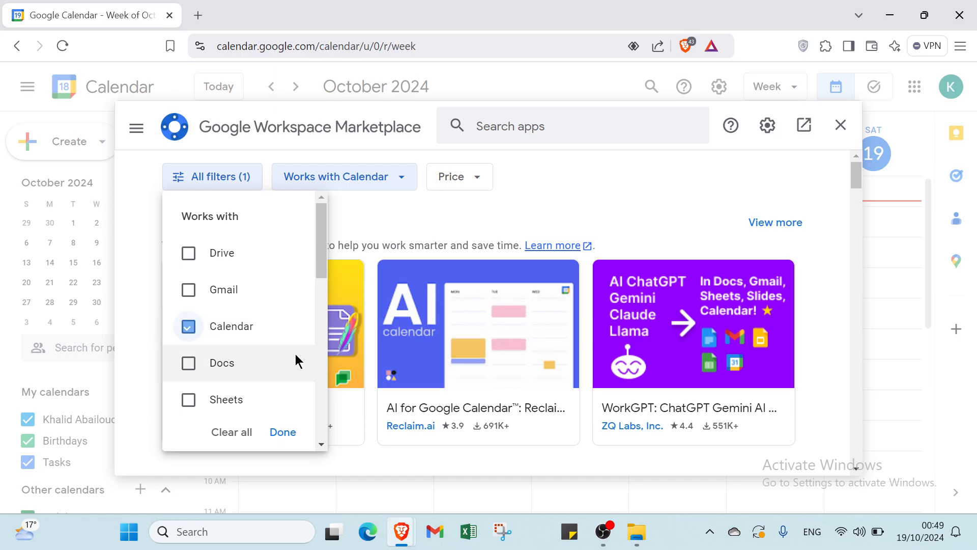
left_click(295, 431)
Step: Browse the Marketplace apps that work with Calendar, check the price filter choices while keeping Any, and close the Marketplace
scroll(412, 346, "down", 3)
scroll(411, 346, "up", 3)
scroll(388, 323, "down", 2)
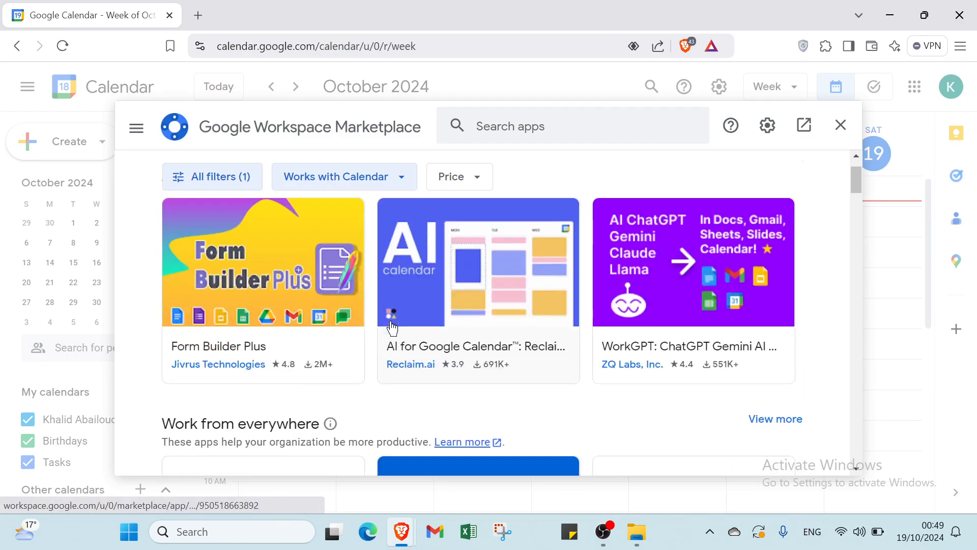
scroll(493, 305, "up", 2)
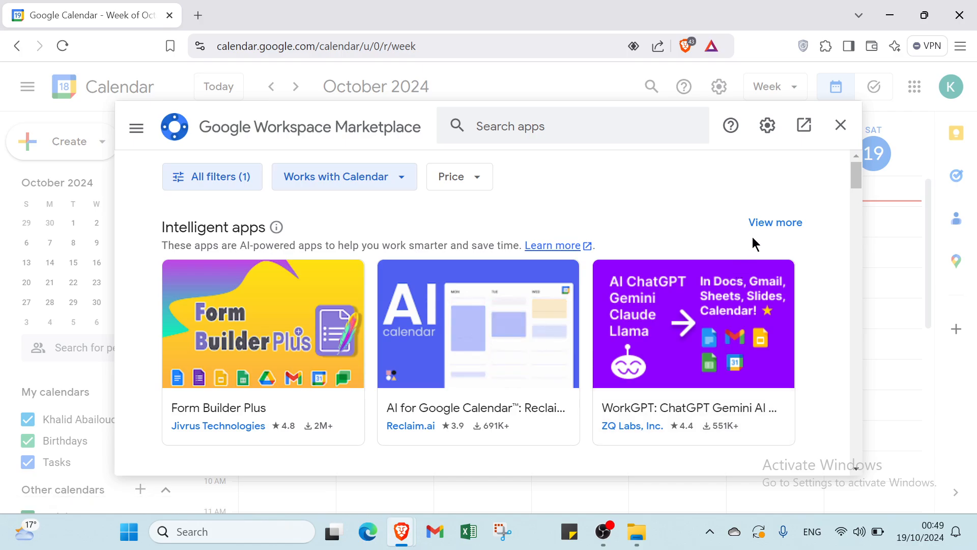
left_click(462, 185)
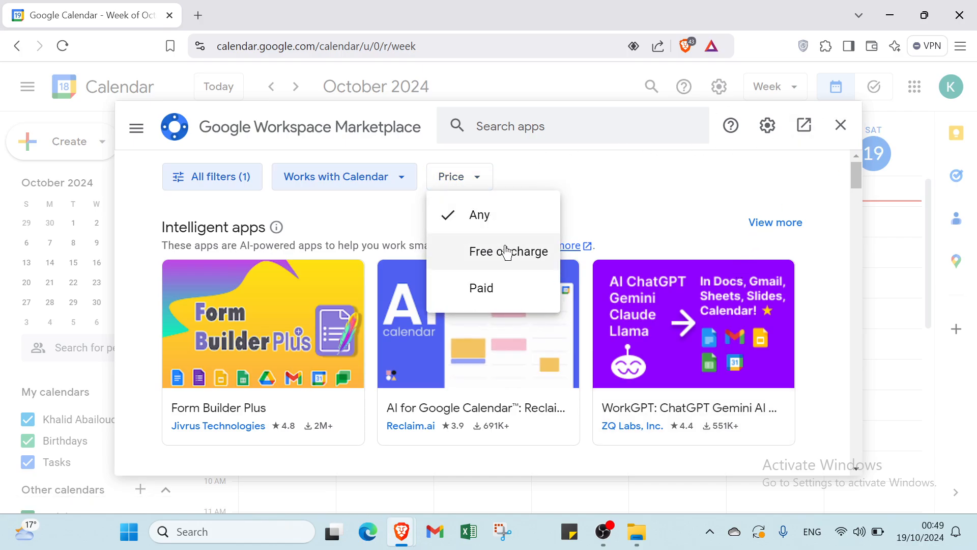
left_click(513, 215)
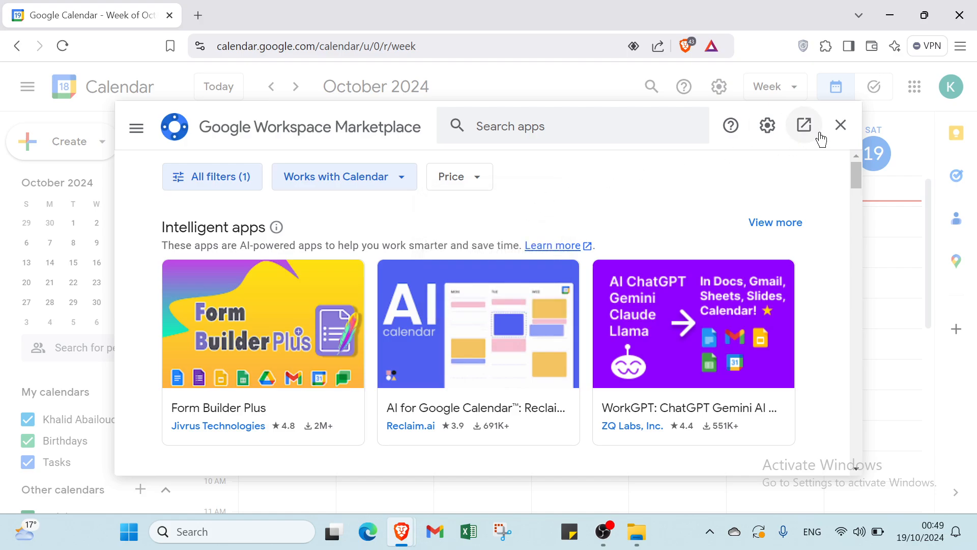
left_click(841, 124)
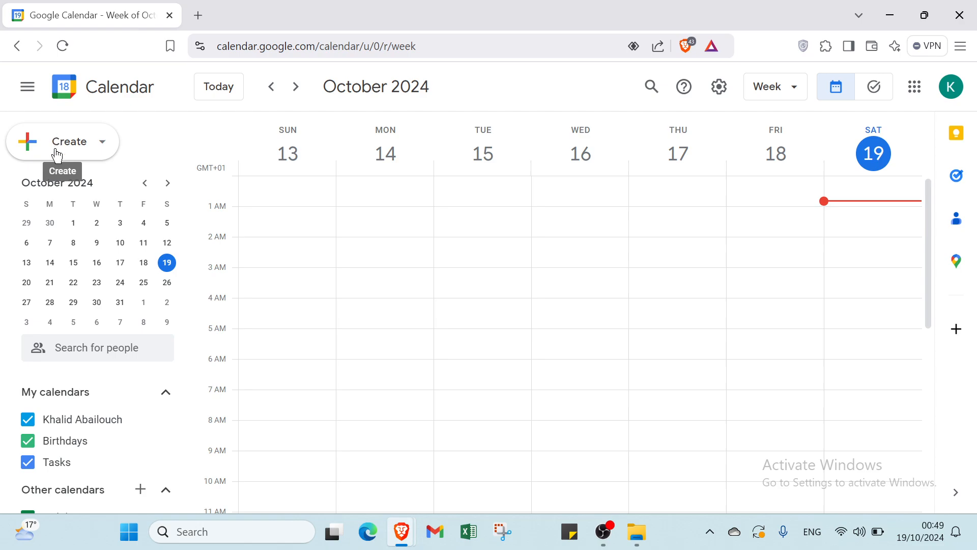
Step: Examine which kinds of calendar entries can be created and dismiss the choices
left_click(101, 141)
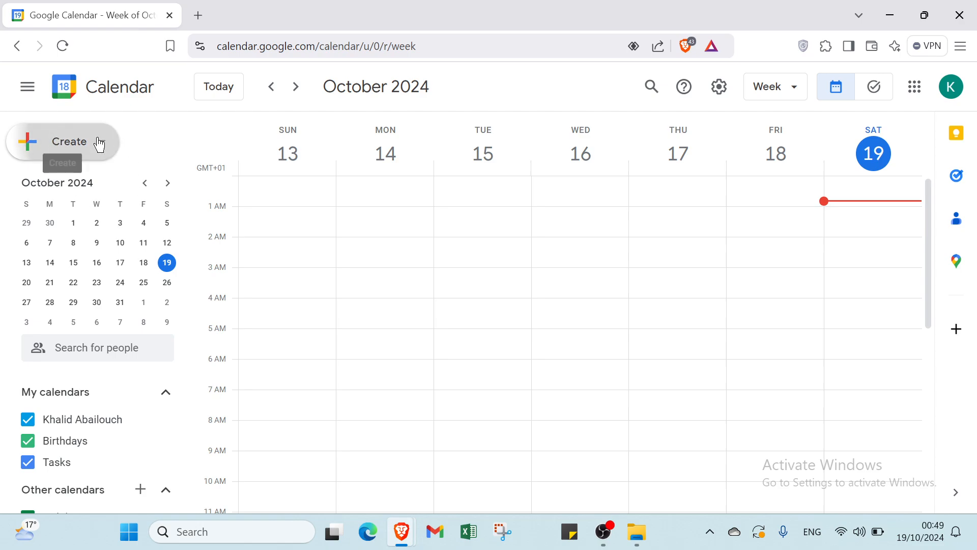
key("Escape")
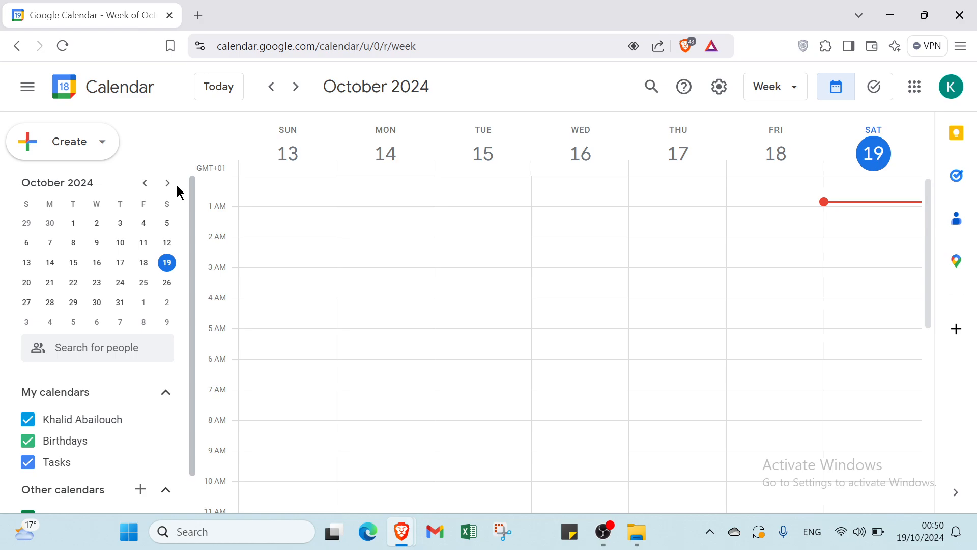
left_click(111, 140)
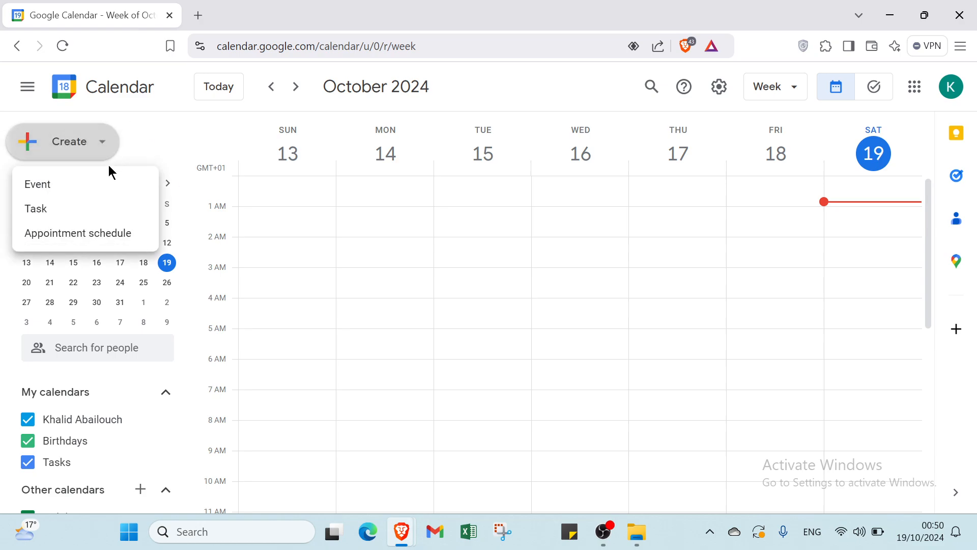
left_click(145, 125)
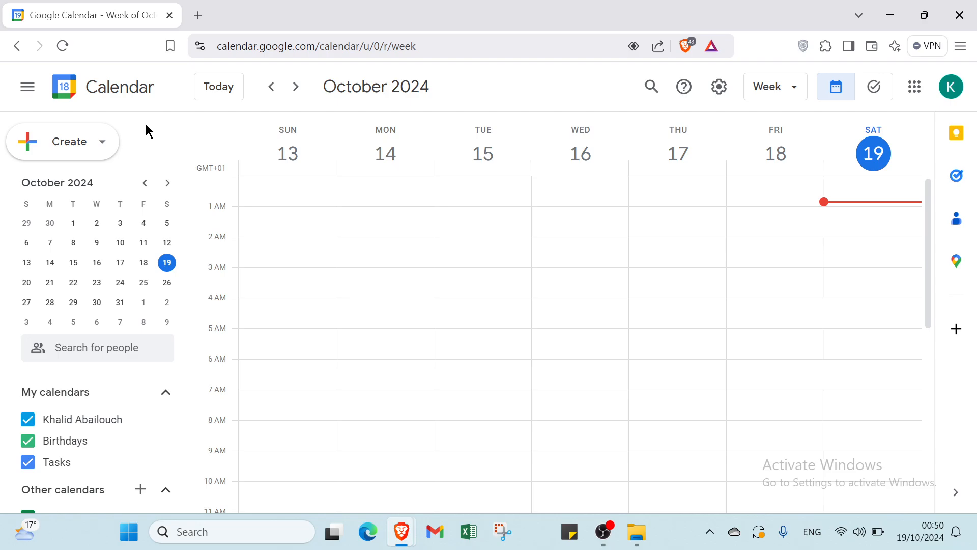
Step: Start a new event and examine its date picker, including the upcoming months, and its start and end time fields
left_click(95, 140)
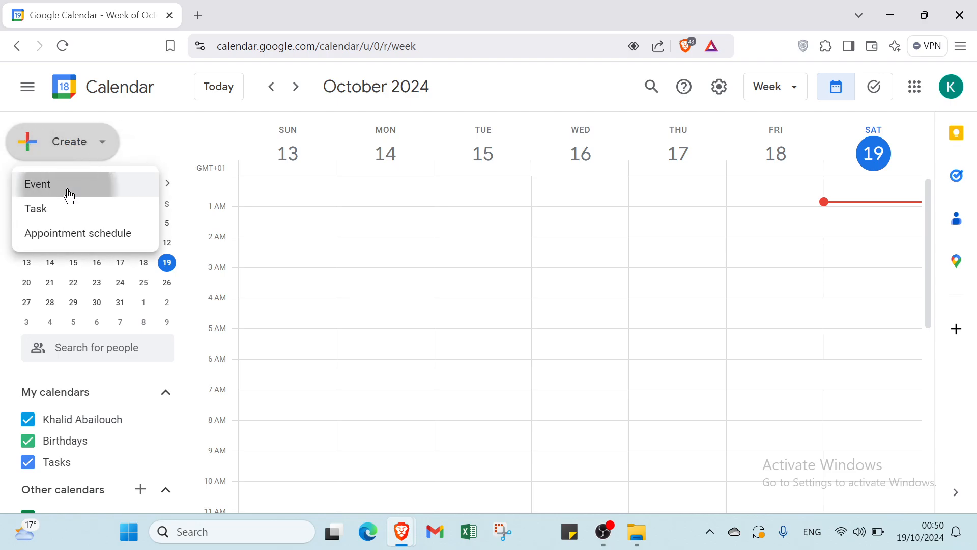
left_click(79, 182)
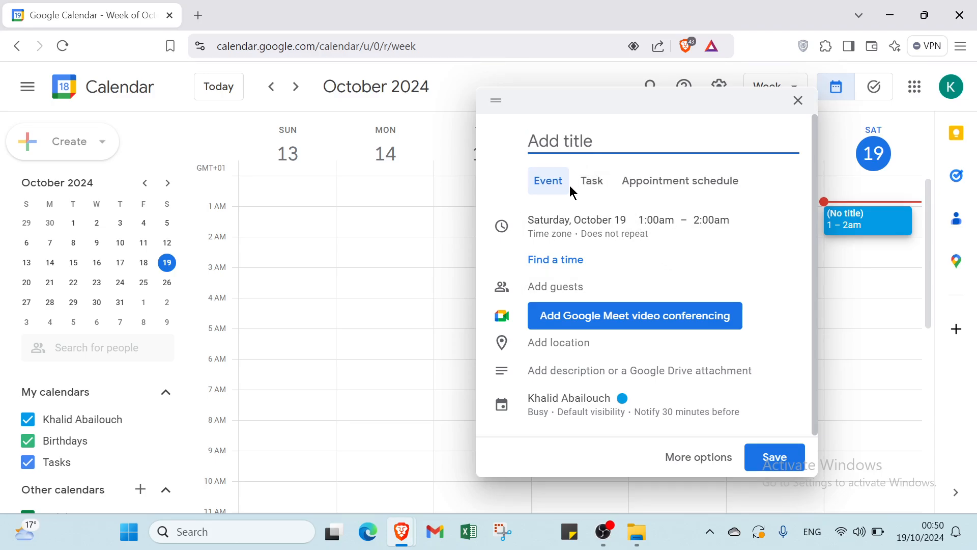
left_click(560, 229)
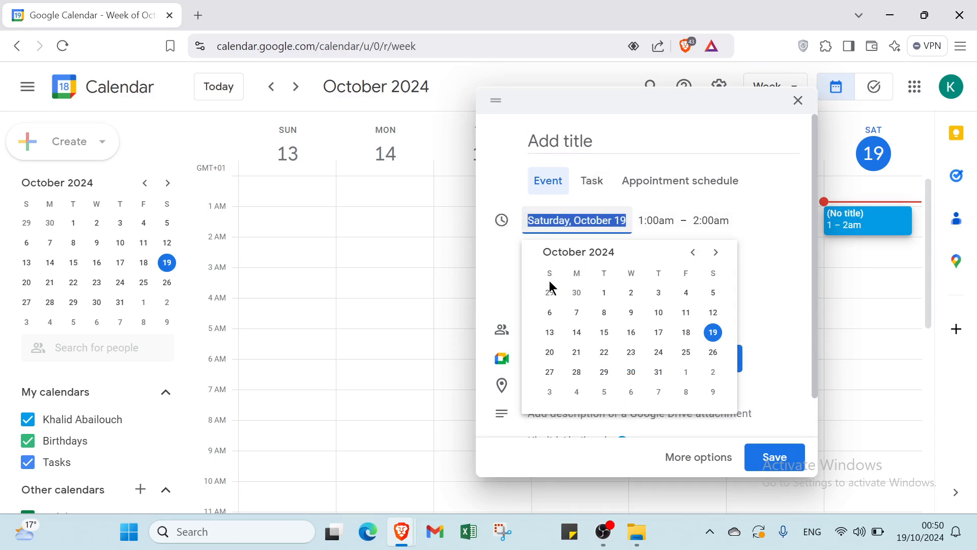
left_click(720, 256)
left_click(719, 256)
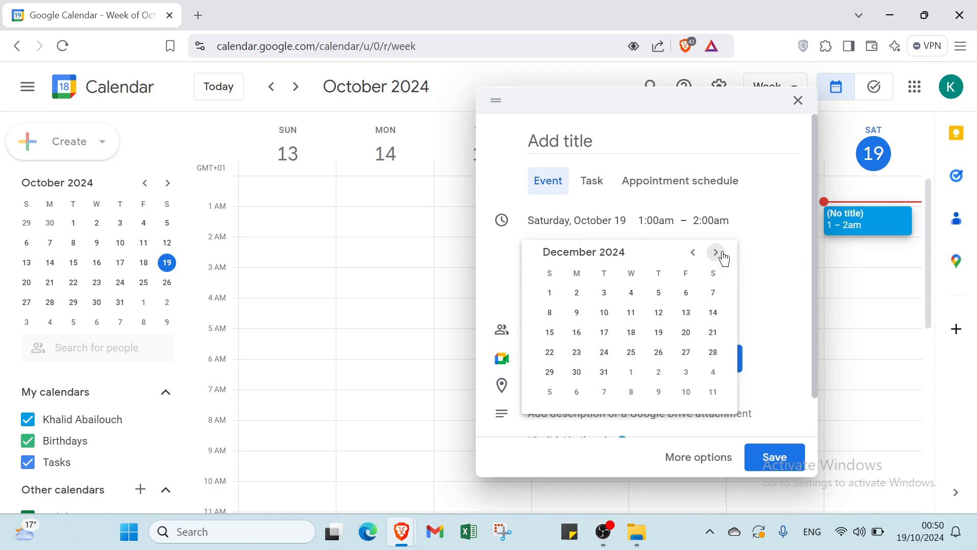
left_click(719, 253)
left_click(720, 253)
left_click(735, 234)
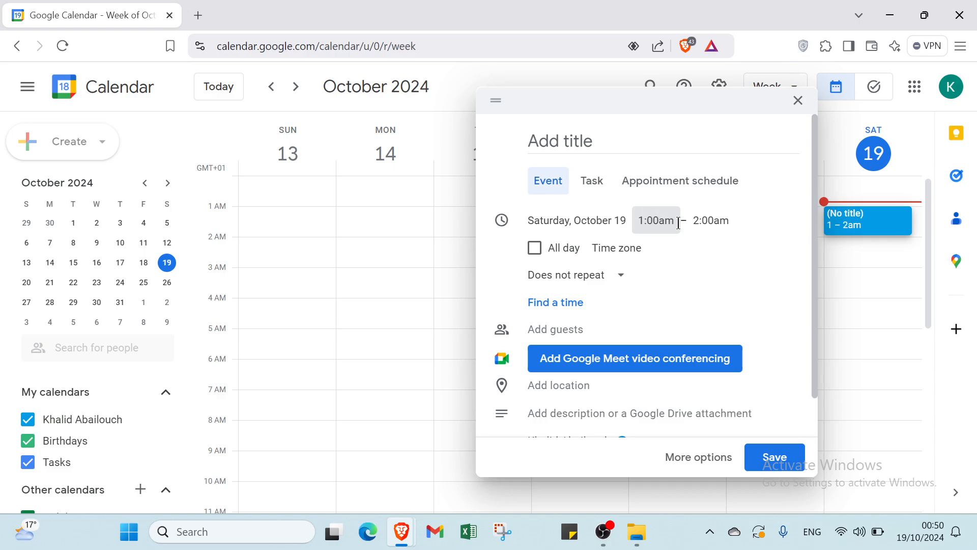
left_click(710, 222)
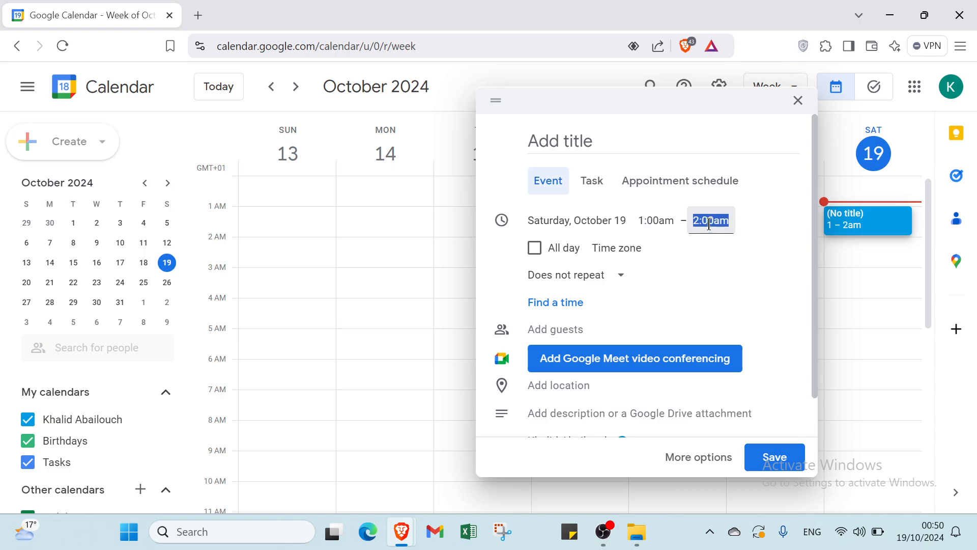
left_click(748, 202)
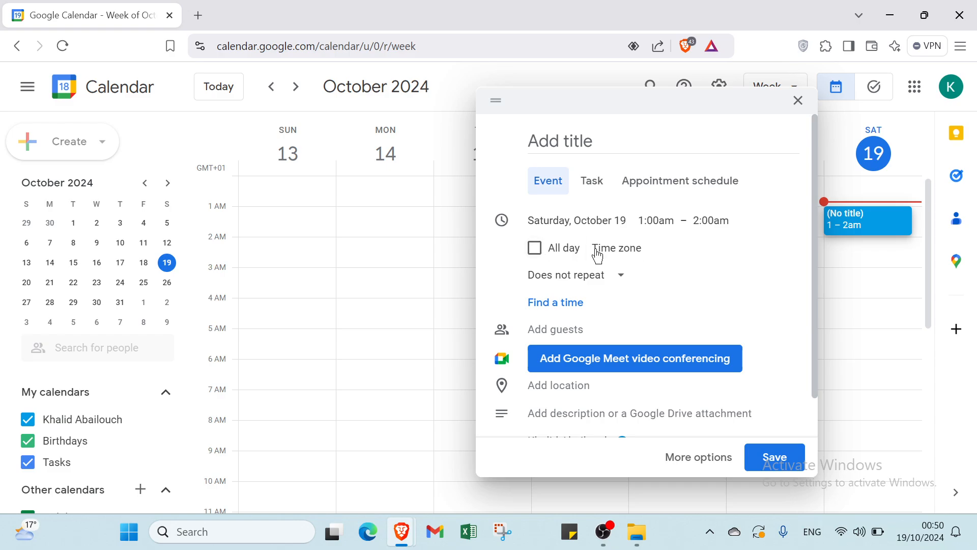
Step: Examine the event's time zone settings, including separate start and end time zones, and its repeat choices, keeping Does not repeat
left_click(616, 248)
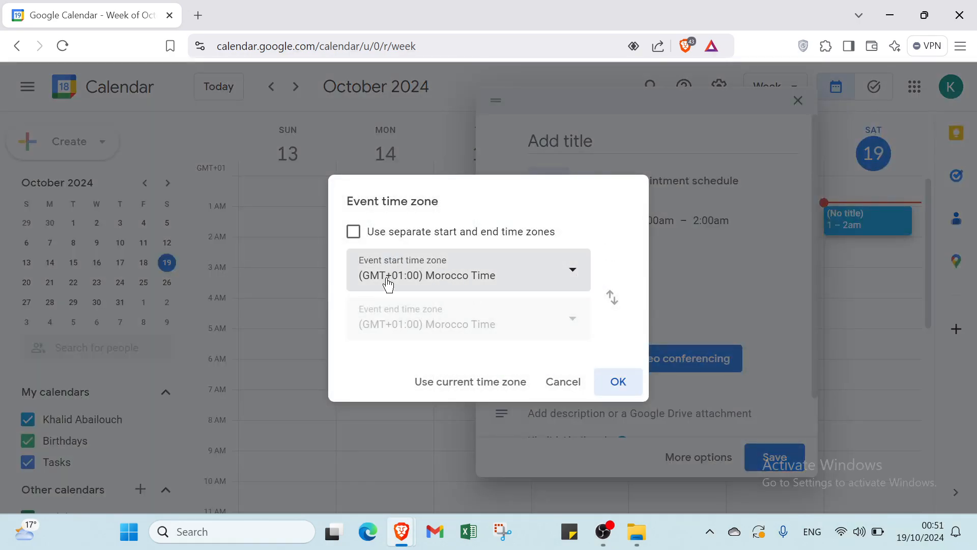
left_click(354, 232)
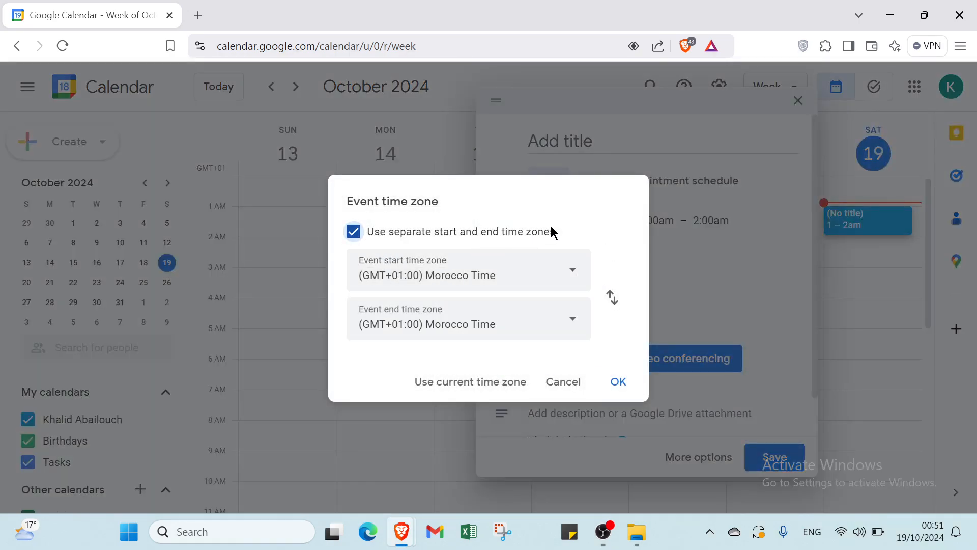
left_click(517, 383)
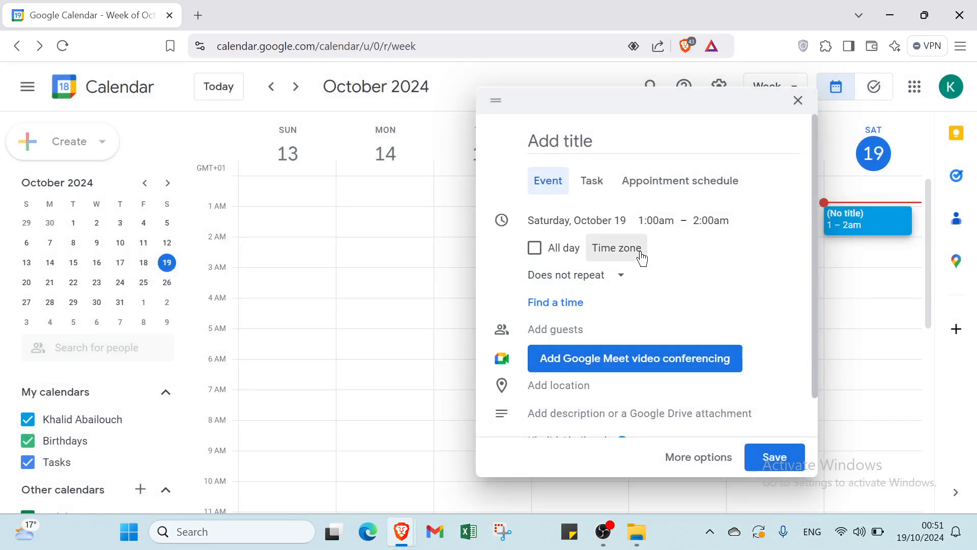
left_click(614, 283)
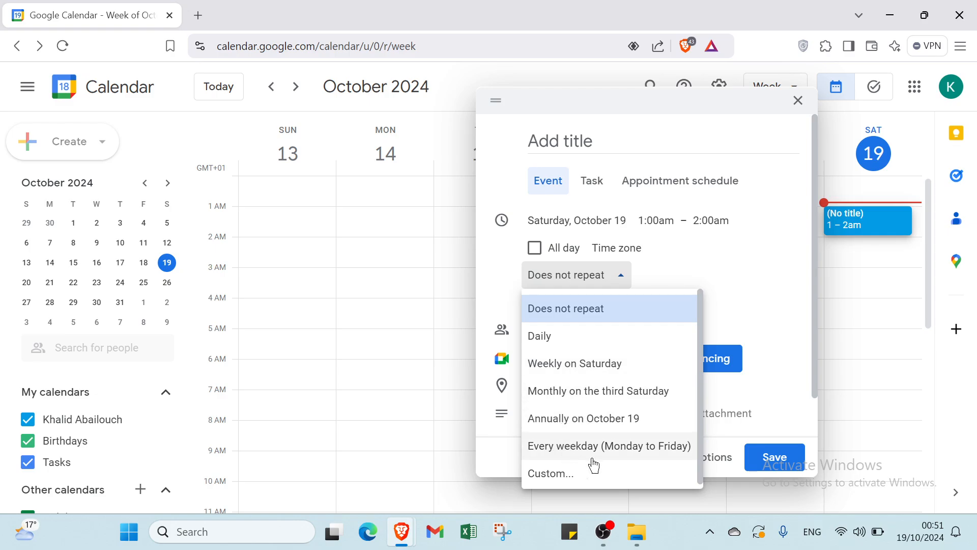
left_click(756, 374)
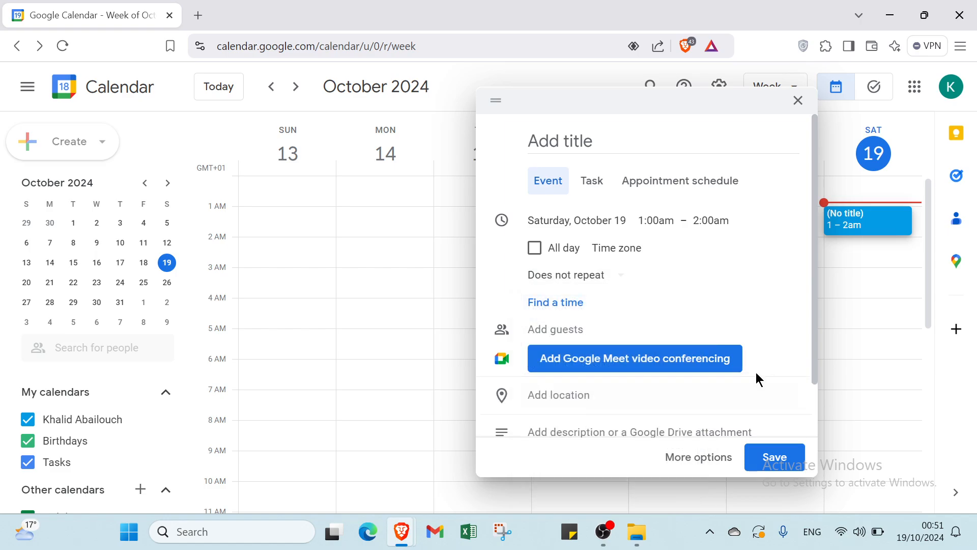
Step: Examine the new event's location field, description formatting options and Google Drive attachment option without entering anything
left_click(585, 394)
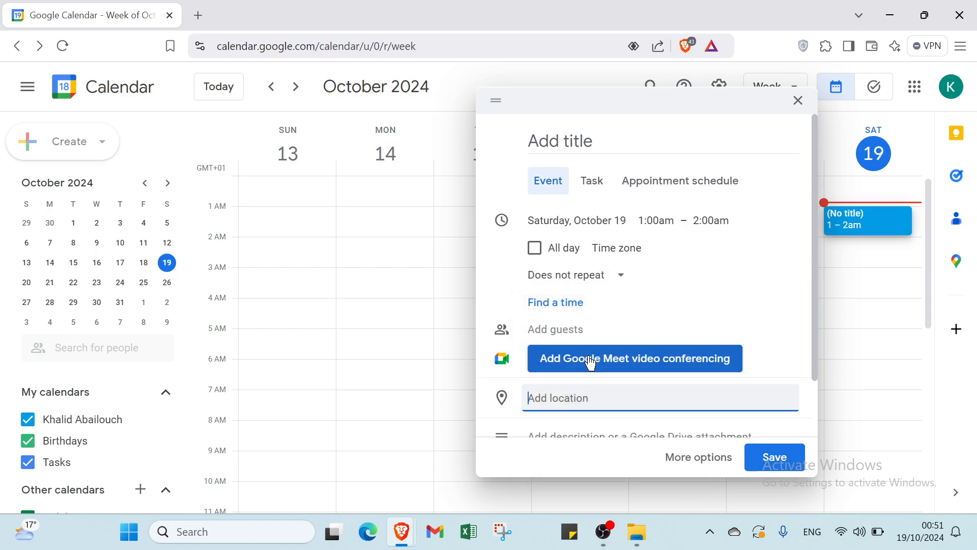
scroll(573, 417, "down", 1)
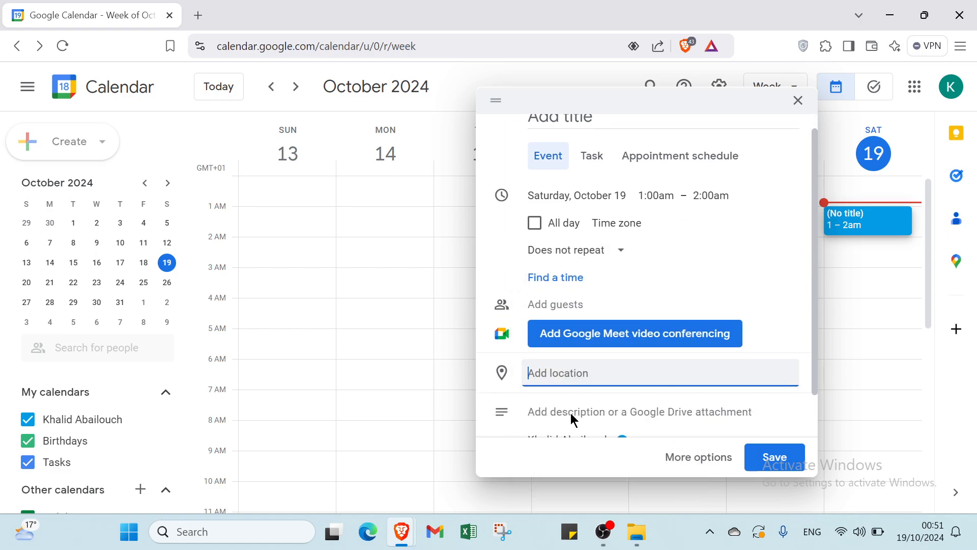
scroll(571, 413, "down", 1)
left_click(565, 371)
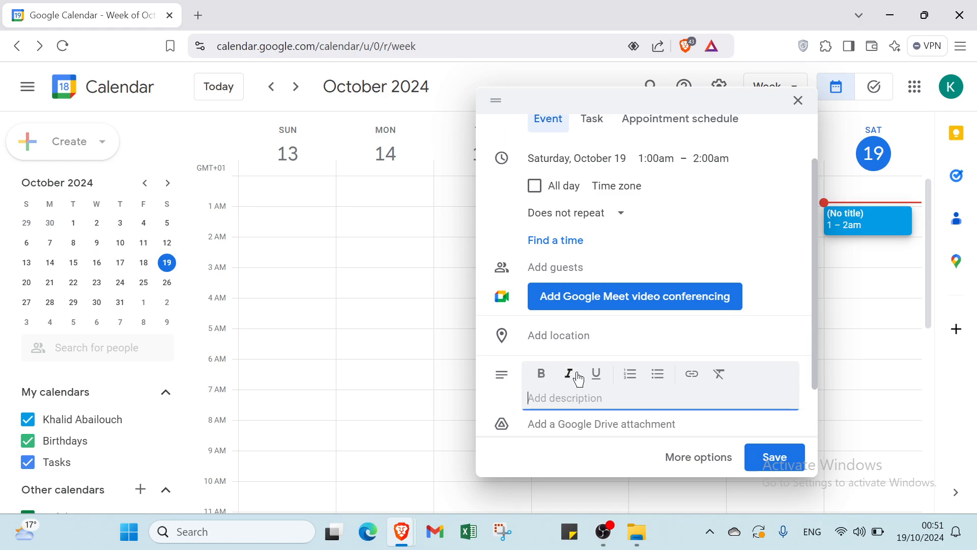
left_click(611, 340)
scroll(603, 385, "down", 1)
scroll(600, 384, "down", 1)
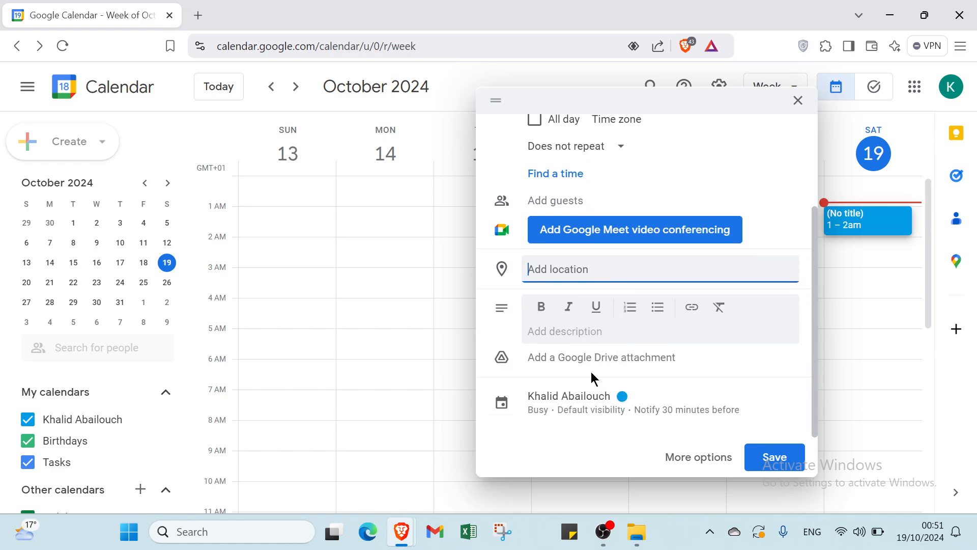
Step: Expand the event's calendar details and try red, Tangerine and light green as its colour, keeping light green
left_click(555, 413)
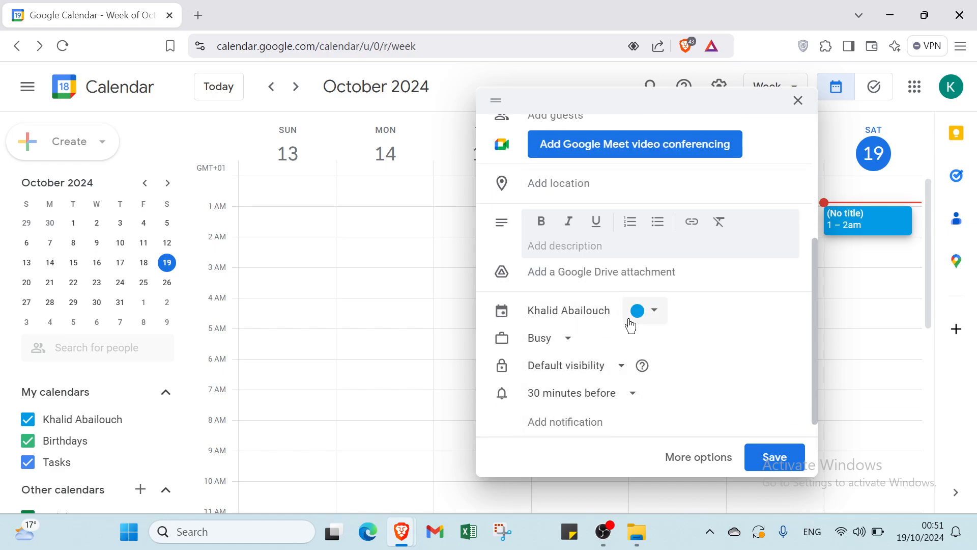
left_click(635, 320)
left_click(635, 315)
left_click(637, 312)
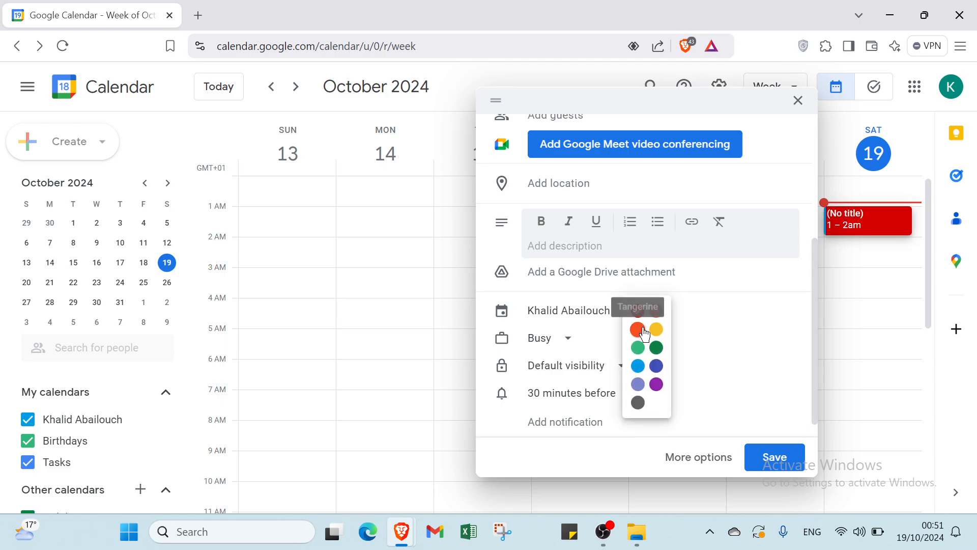
left_click(638, 329)
left_click(653, 311)
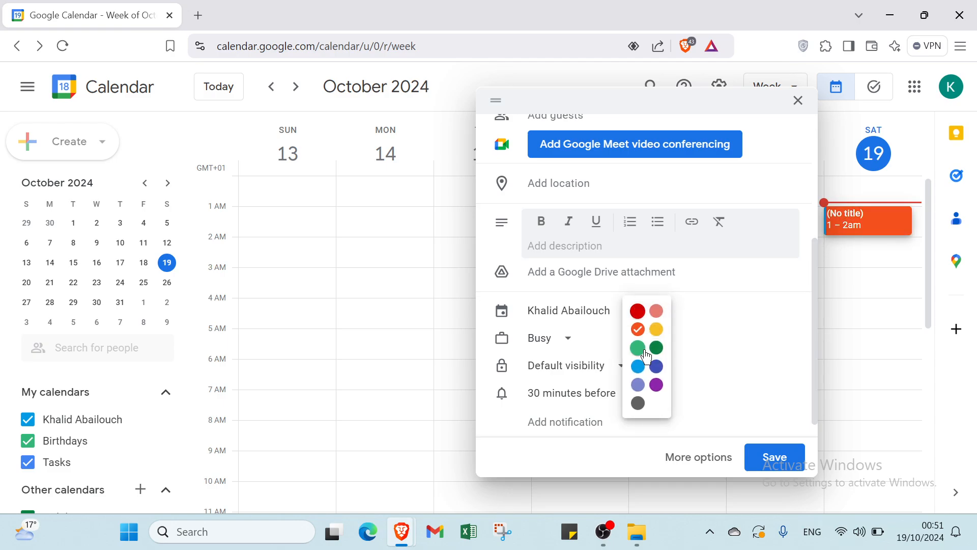
left_click(638, 348)
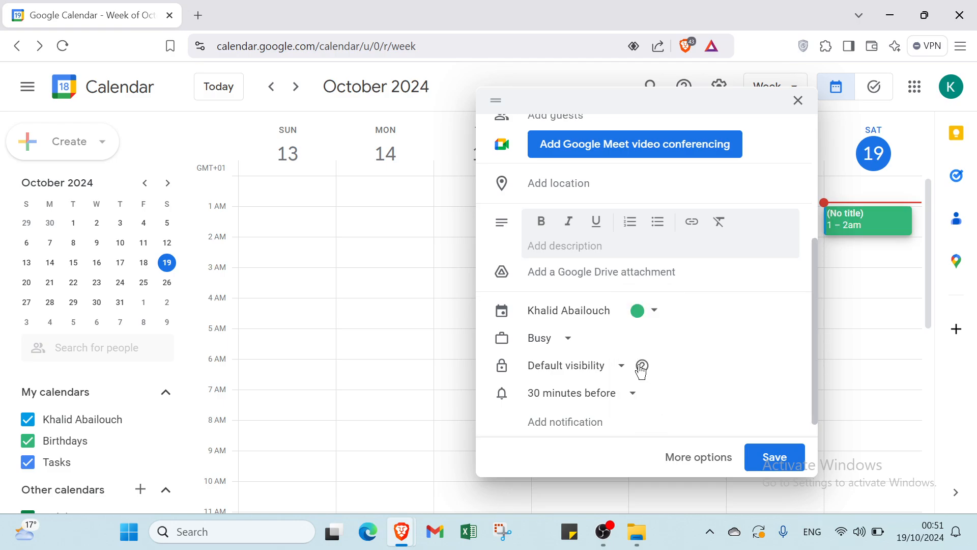
left_click(659, 308)
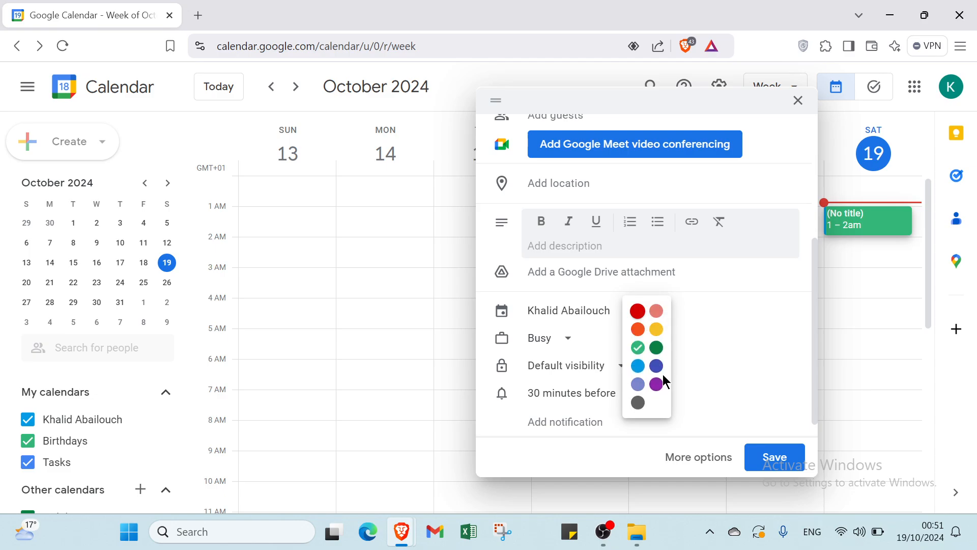
left_click(695, 353)
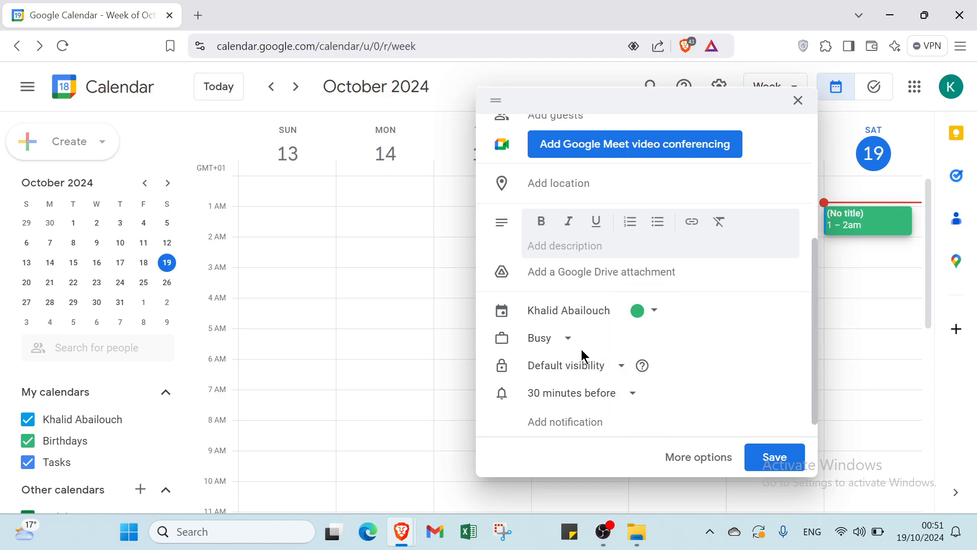
Step: Set the event's availability to Free and its visibility to Public
left_click(570, 338)
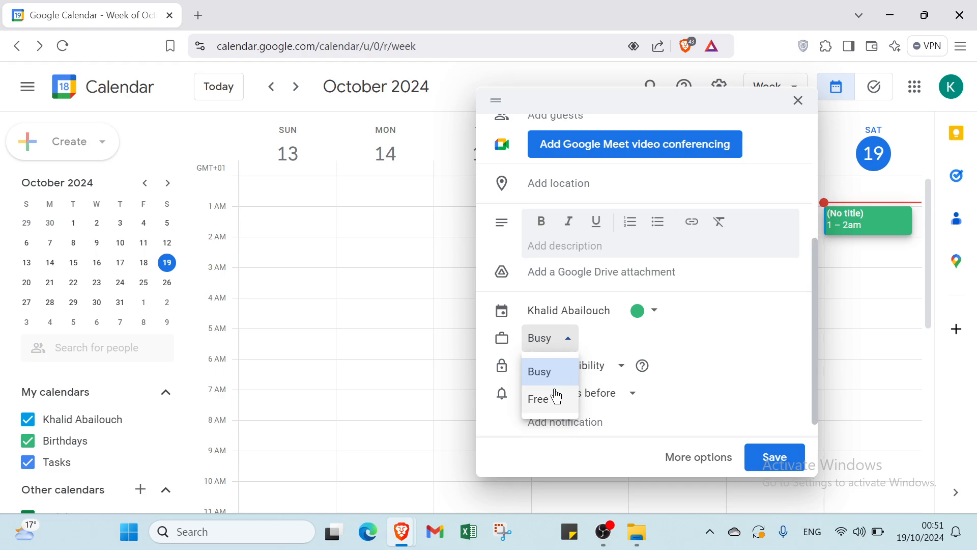
left_click(557, 397)
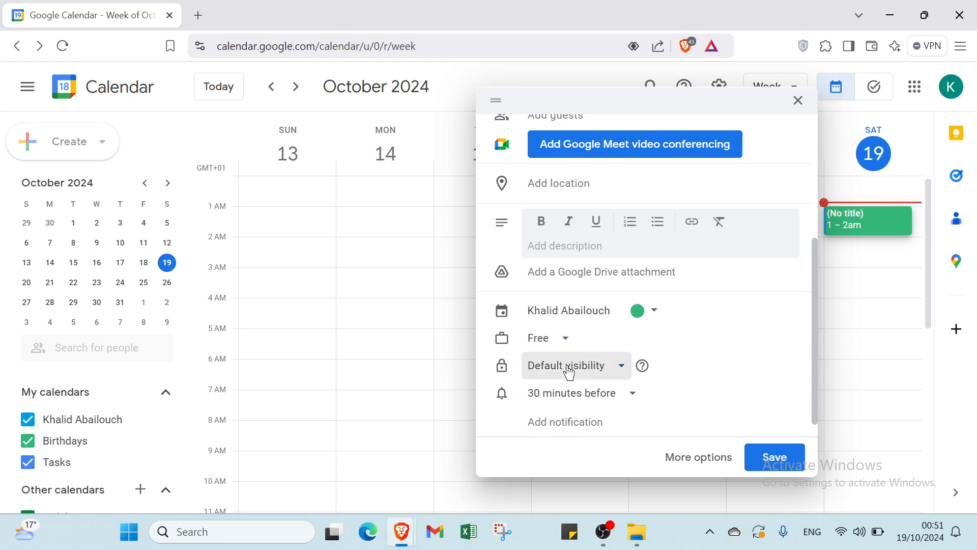
left_click(569, 365)
left_click(573, 430)
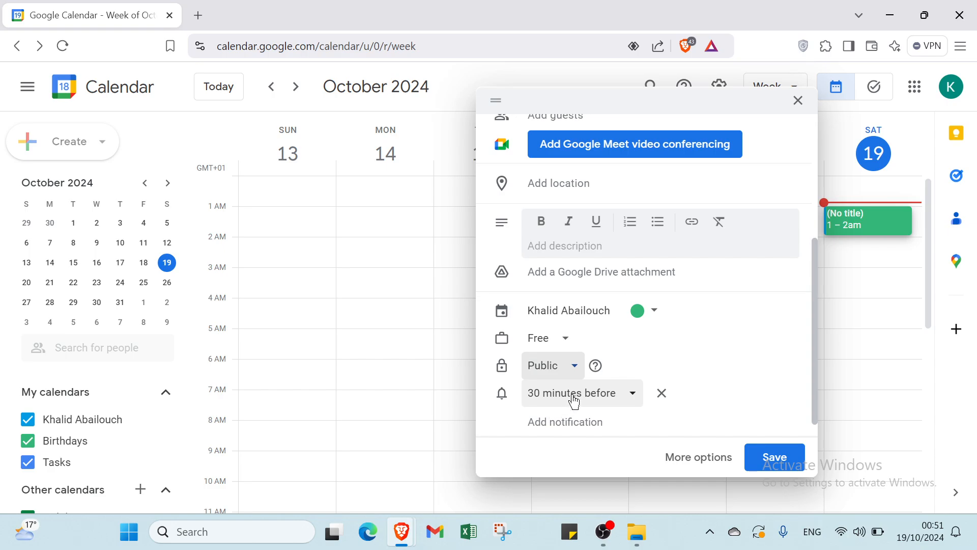
Step: Set event notifications for 5 minutes and 10 minutes before, and discard the unsaved event
left_click(574, 398)
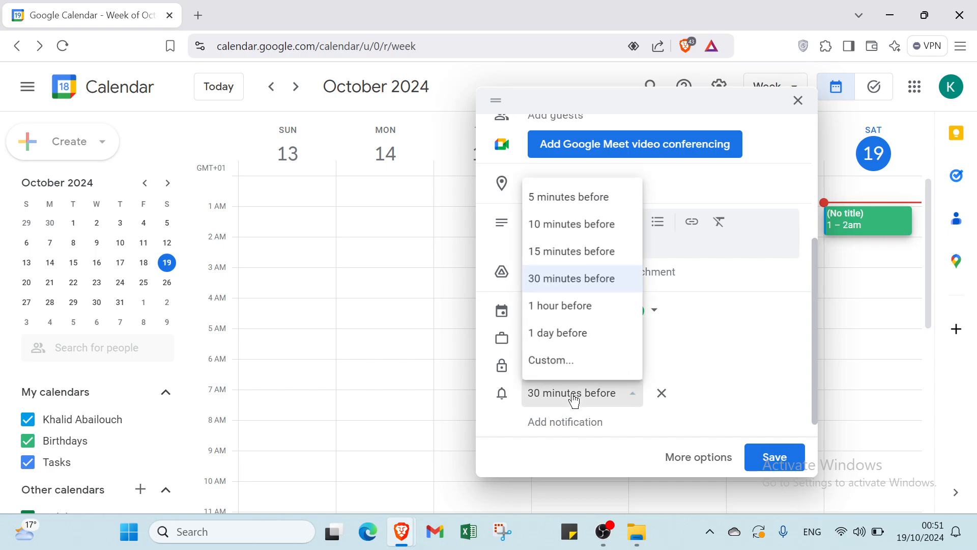
left_click(598, 204)
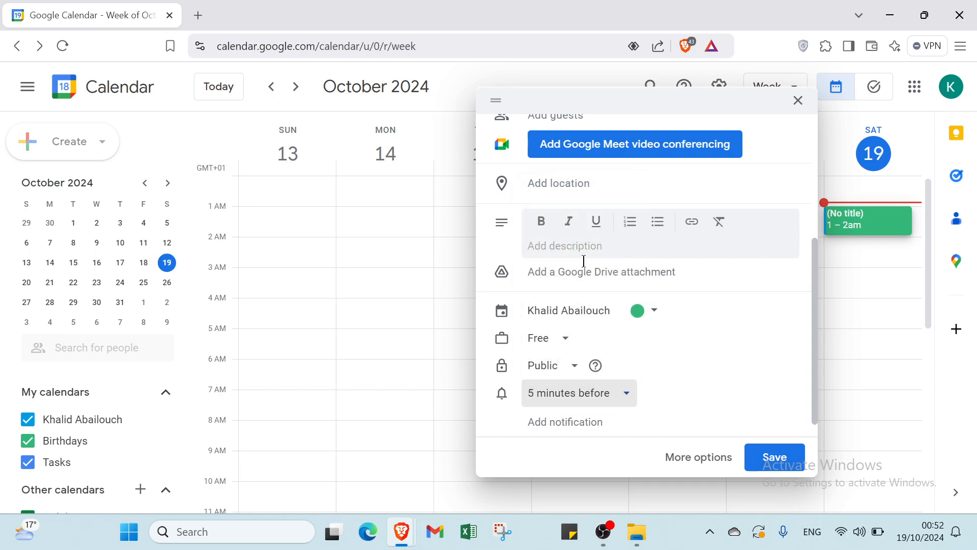
left_click(564, 424)
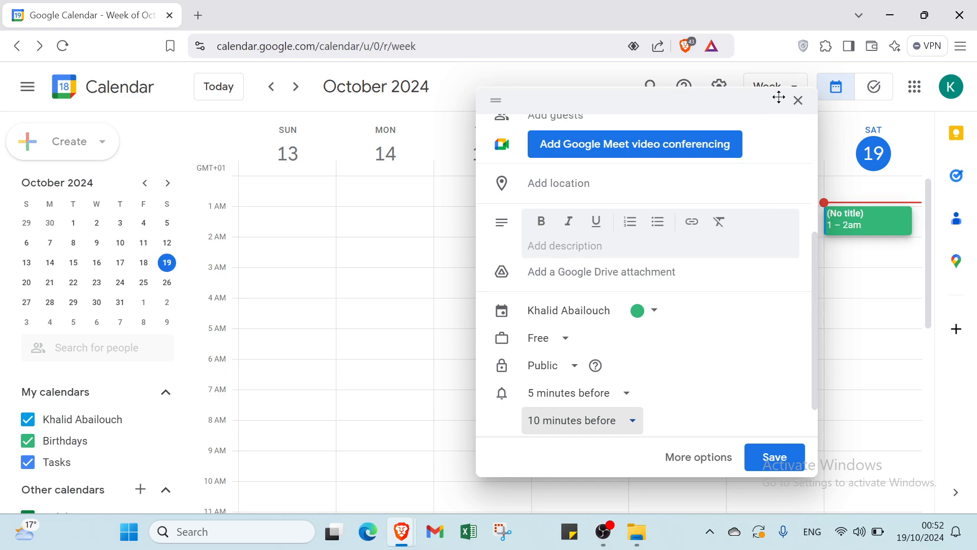
left_click(797, 101)
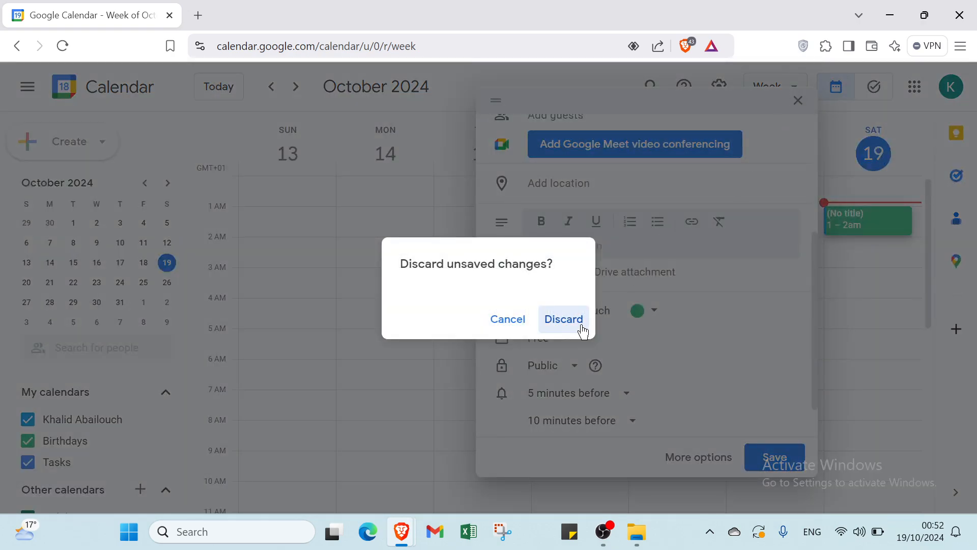
left_click(558, 321)
Step: Start a new task and examine its date picker and All day option, leaving All day off
left_click(76, 140)
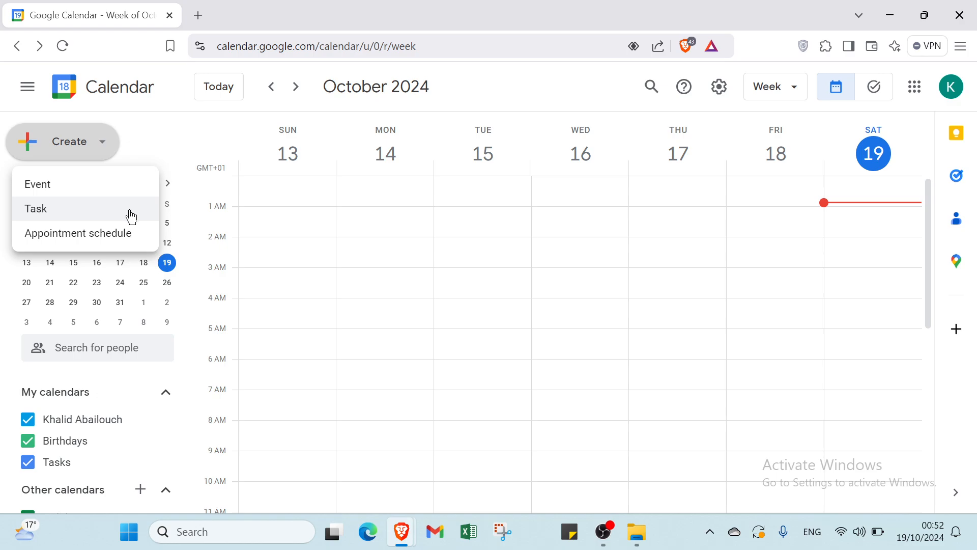
left_click(74, 215)
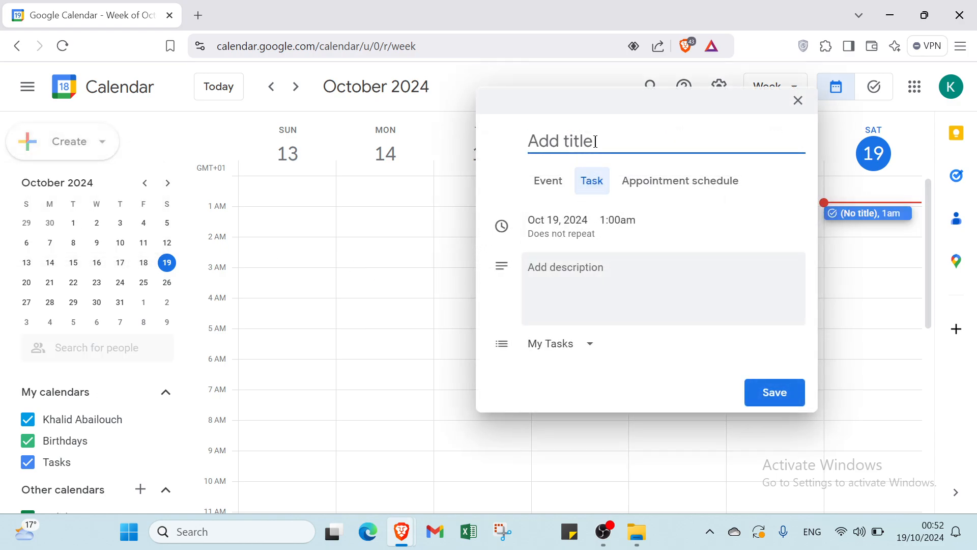
left_click(573, 229)
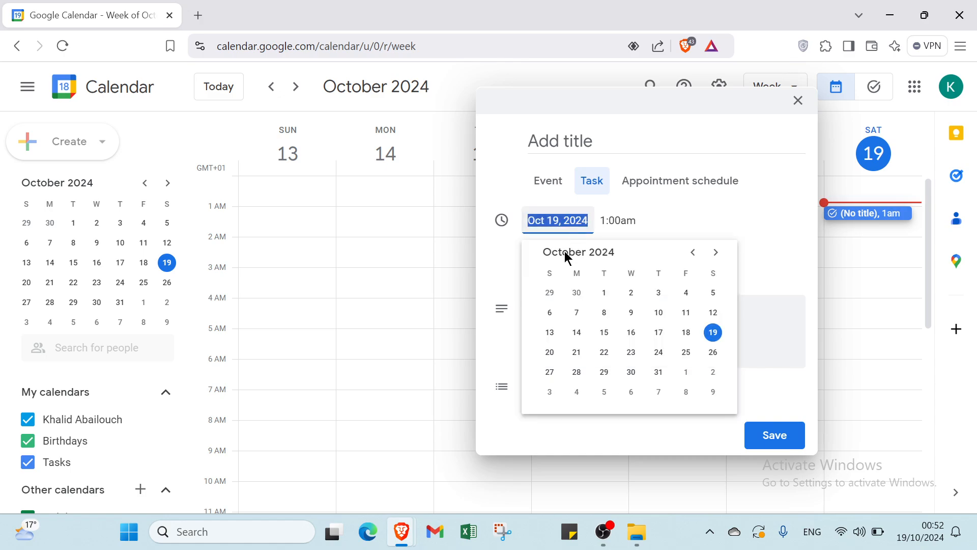
left_click(640, 234)
left_click(559, 249)
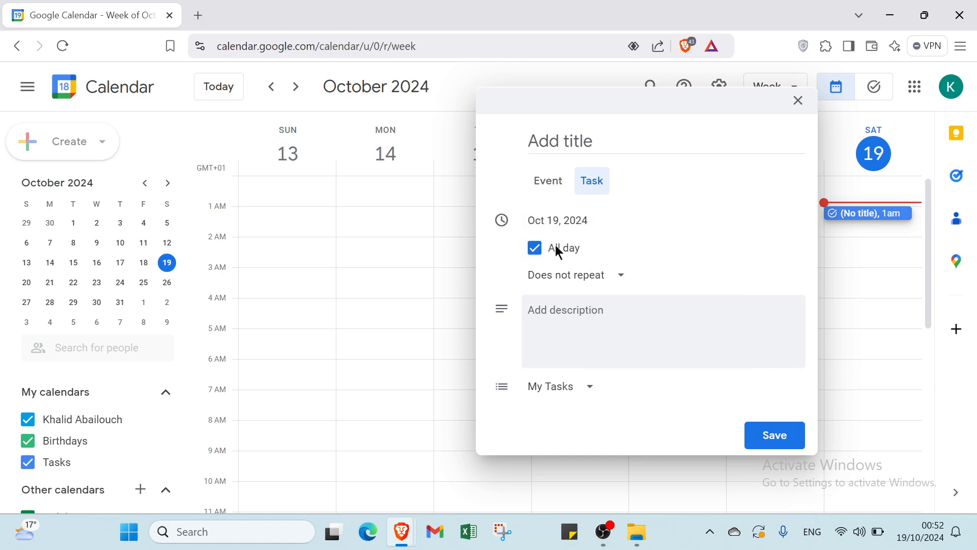
left_click(534, 248)
Step: Examine the new task's repeat choices, keeping Does not repeat, and its description field
left_click(569, 286)
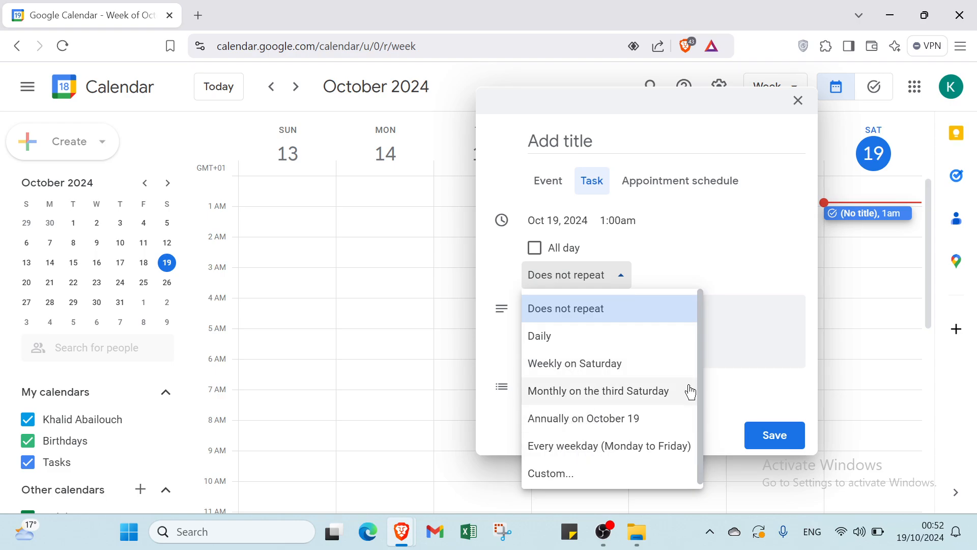
left_click(632, 313)
left_click(566, 312)
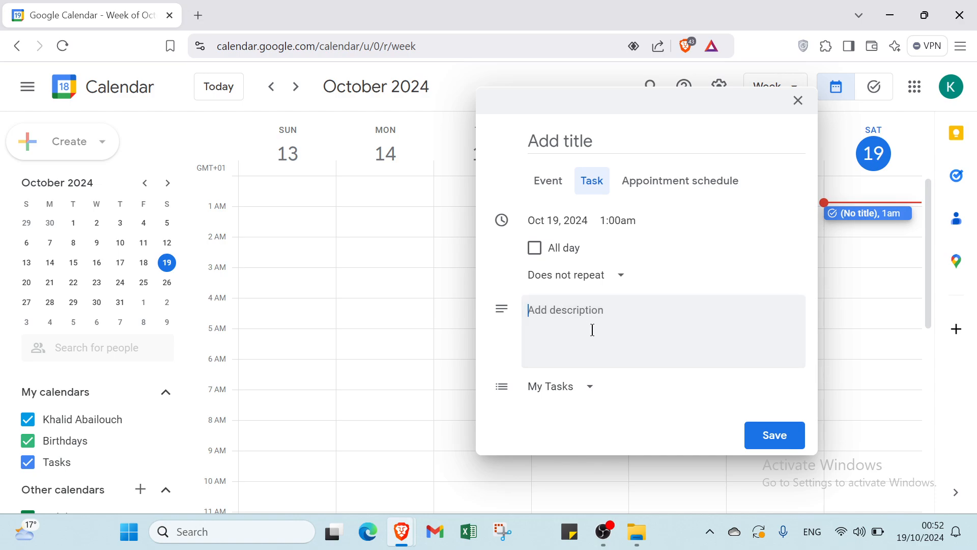
Step: Examine the list choices for the new task, keeping My Tasks, and close the task without saving
left_click(573, 394)
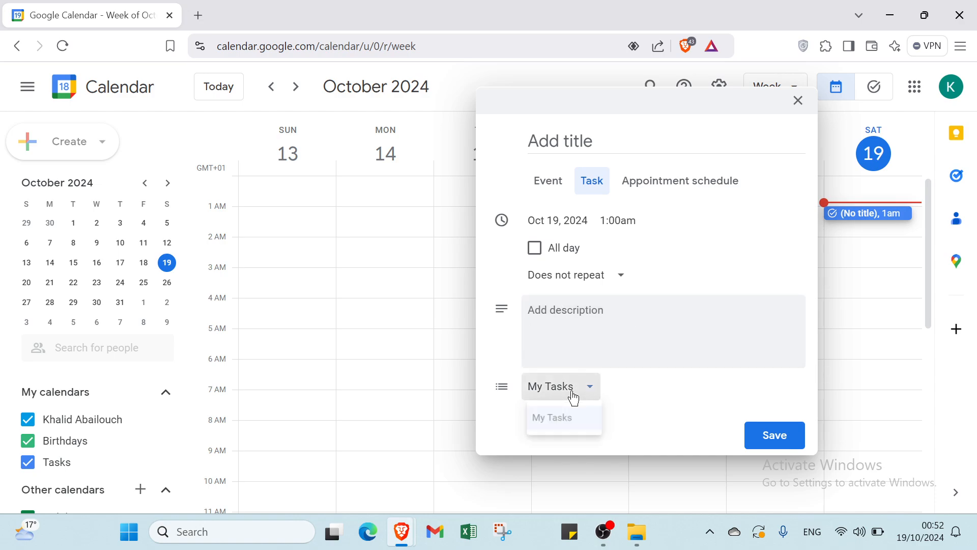
left_click(603, 412)
left_click(799, 102)
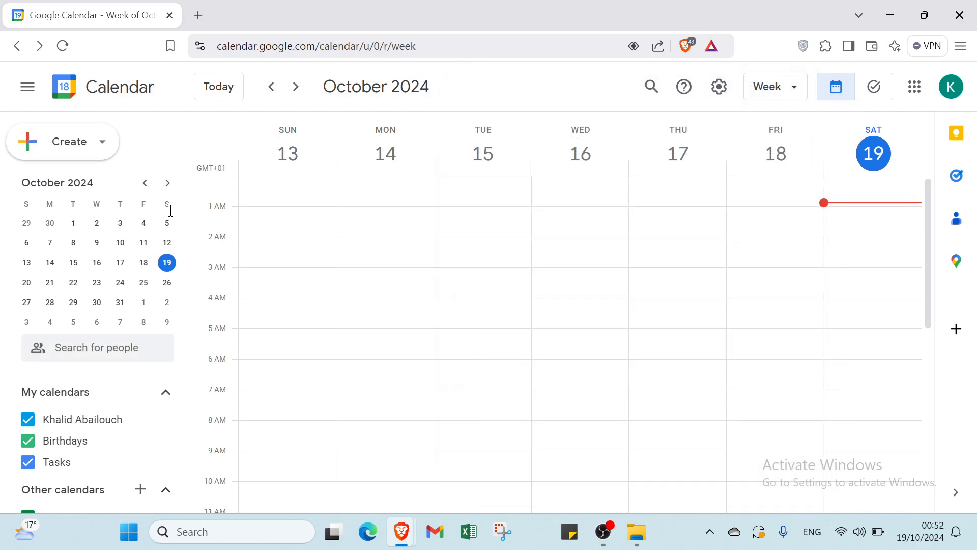
Step: Start a new appointment schedule and examine its duration and repeat choices, keeping 1 hour and Repeat weekly
left_click(58, 145)
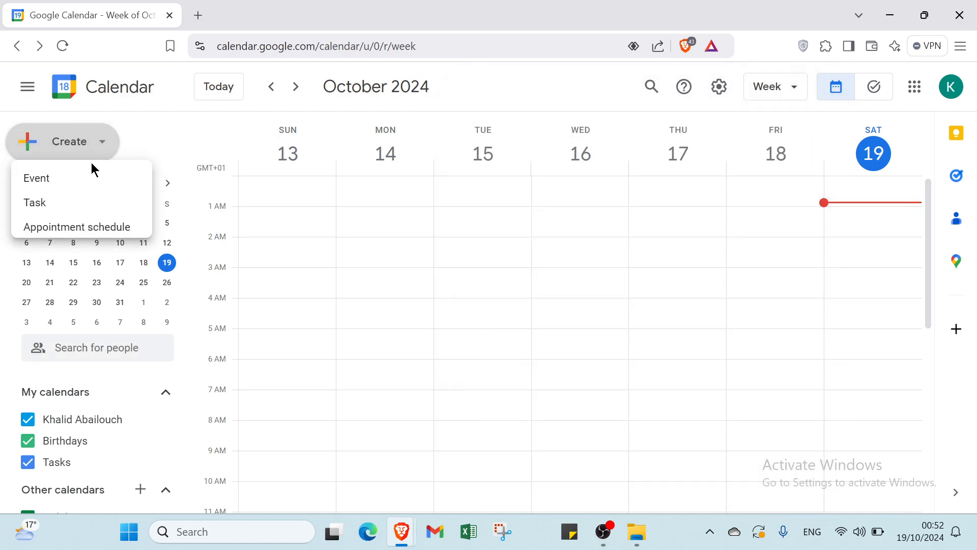
left_click(95, 235)
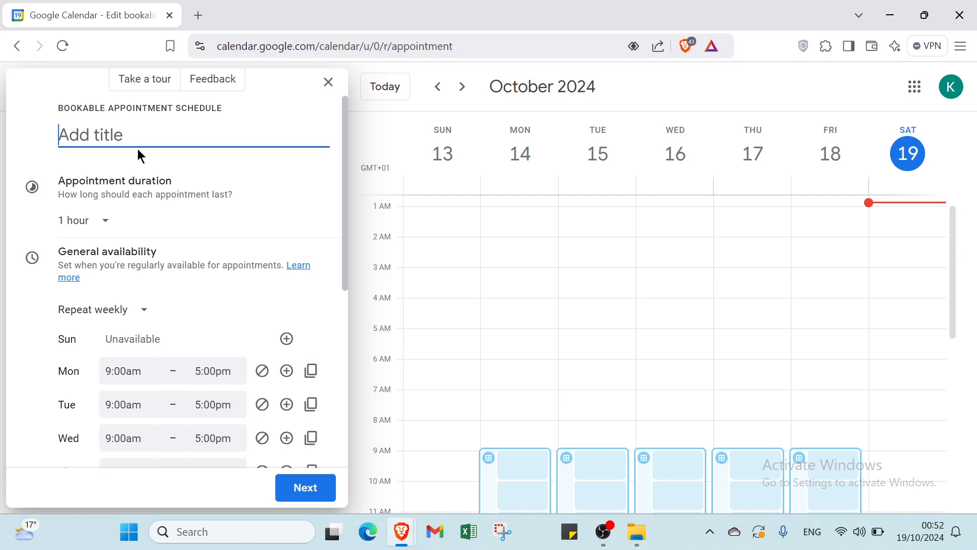
left_click(79, 220)
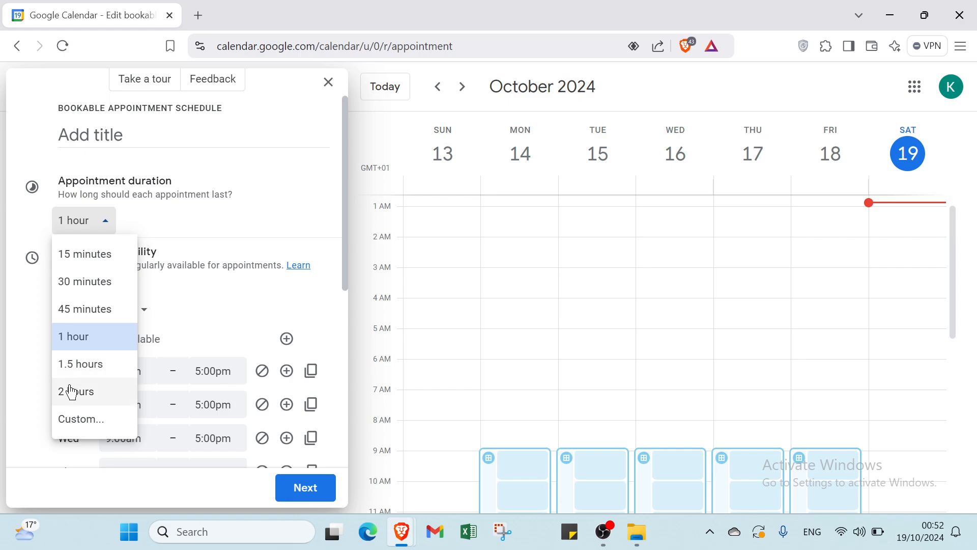
left_click(186, 248)
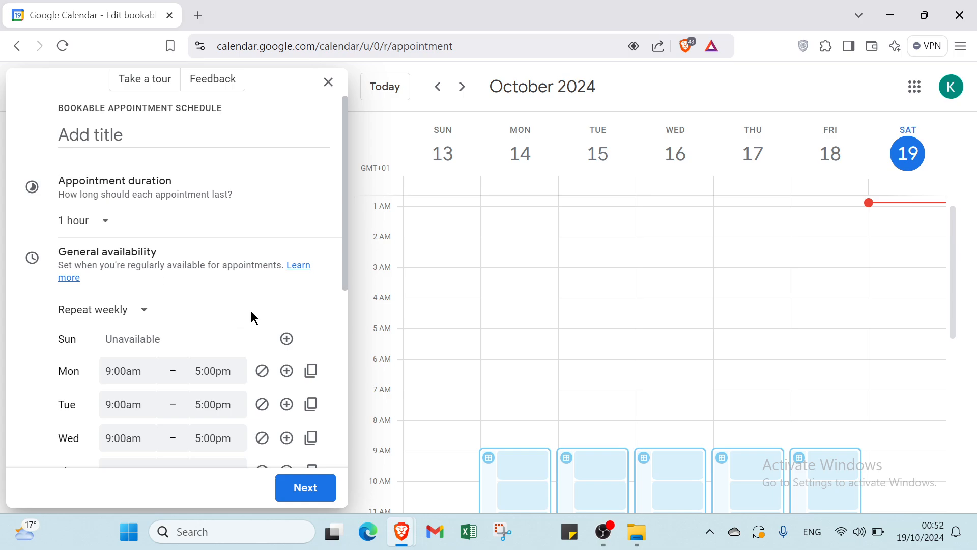
left_click(81, 316)
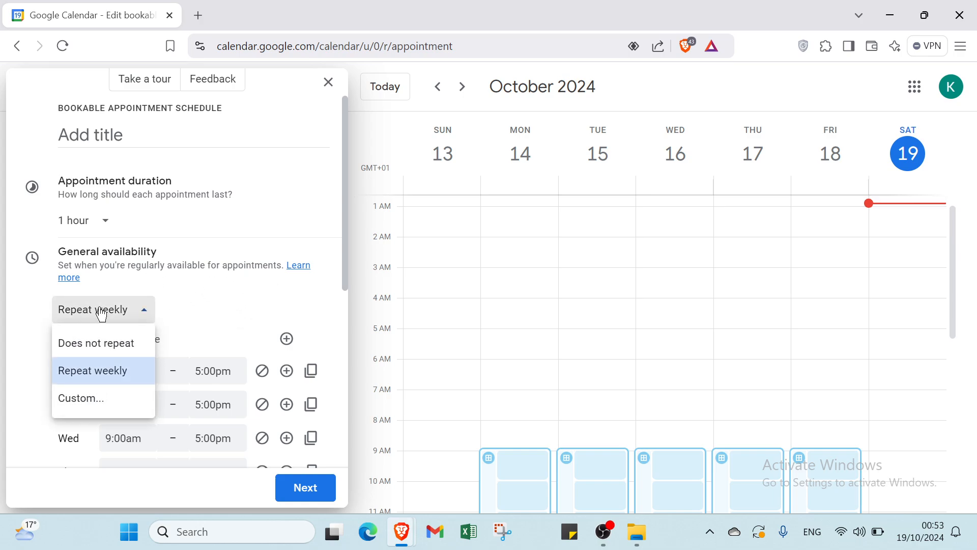
left_click(194, 298)
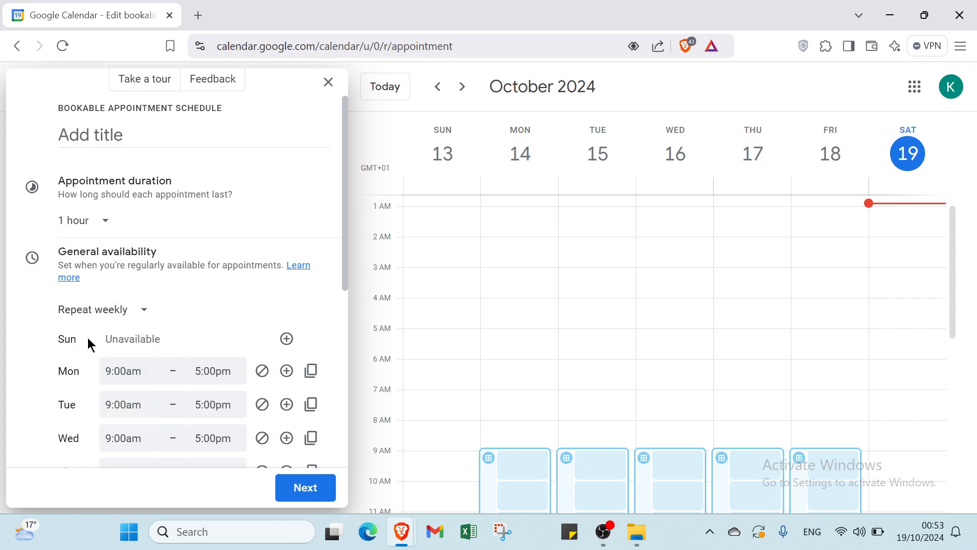
Step: Make Sunday available from 9:00am to 5:00pm and add the periods 6:00pm–7:00pm and 8:00pm–9:00pm
left_click(286, 339)
left_click(195, 330)
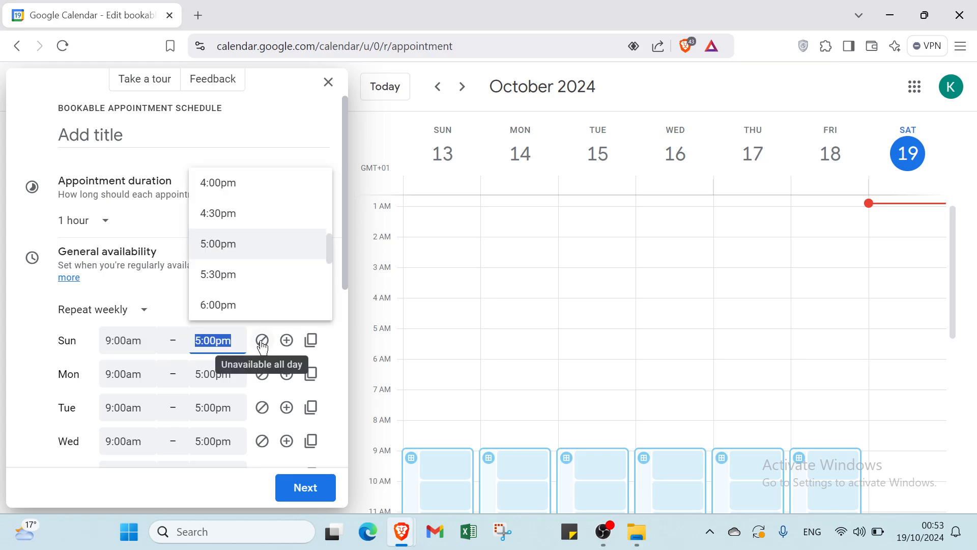
left_click(287, 340)
left_click(287, 340)
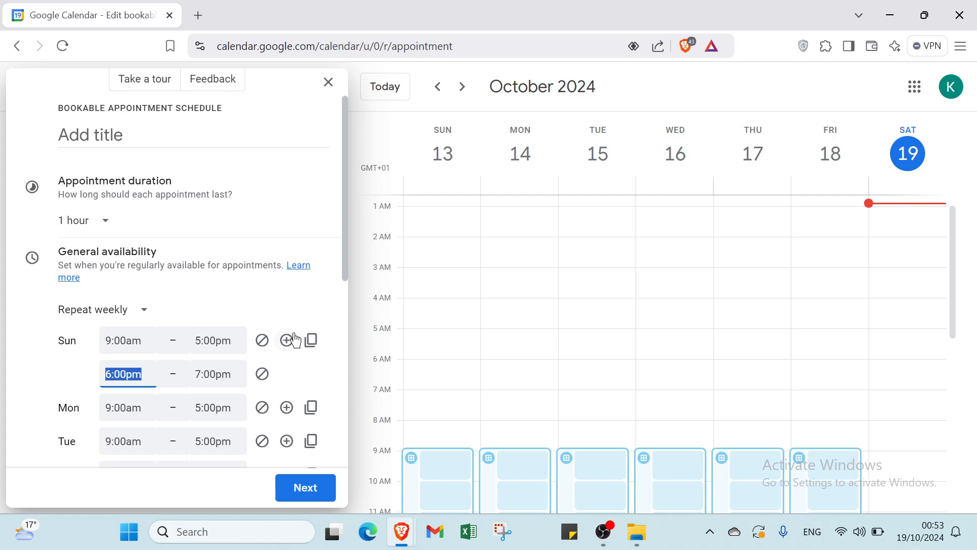
left_click(286, 340)
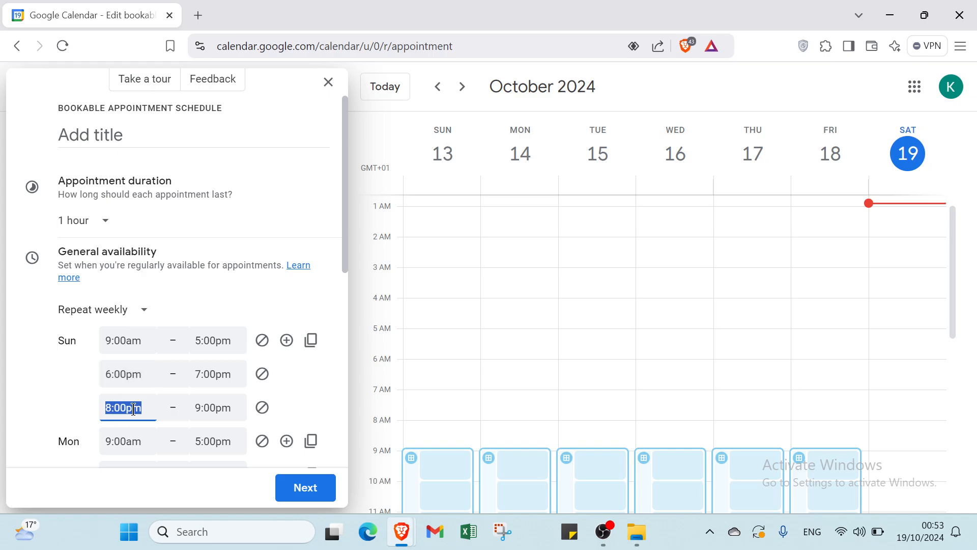
Step: Remove all availability periods from Sunday through Thursday in the appointment schedule, leaving only Friday available
scroll(172, 395, "down", 4)
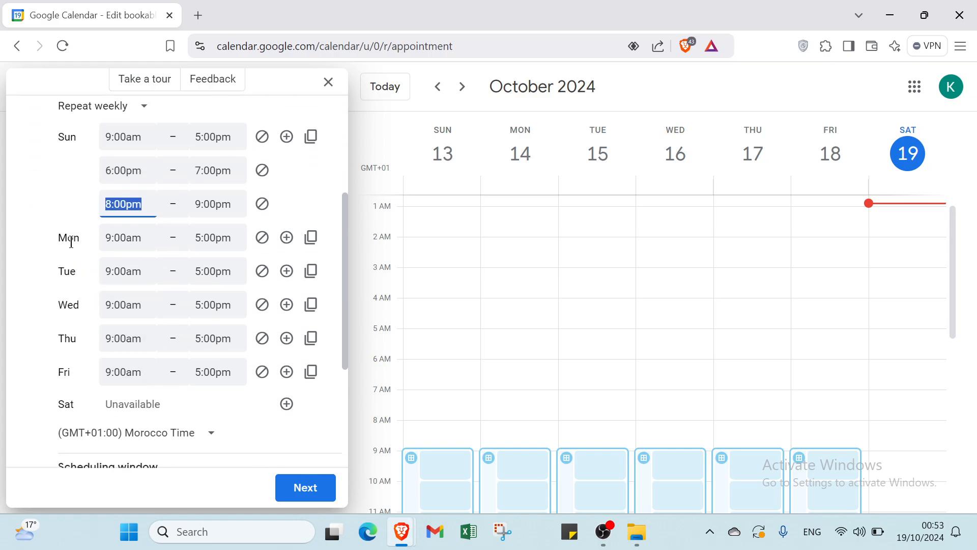
left_click(262, 237)
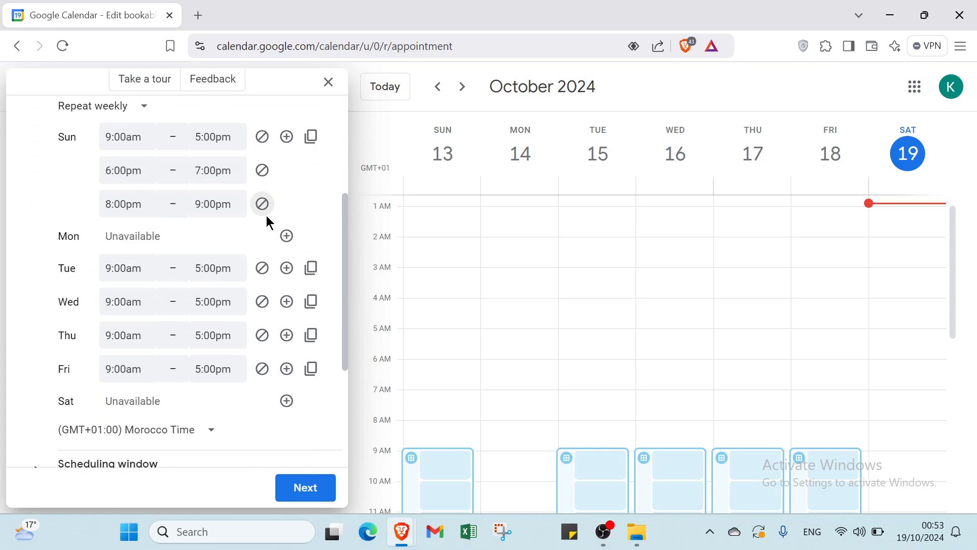
left_click(266, 213)
left_click(267, 173)
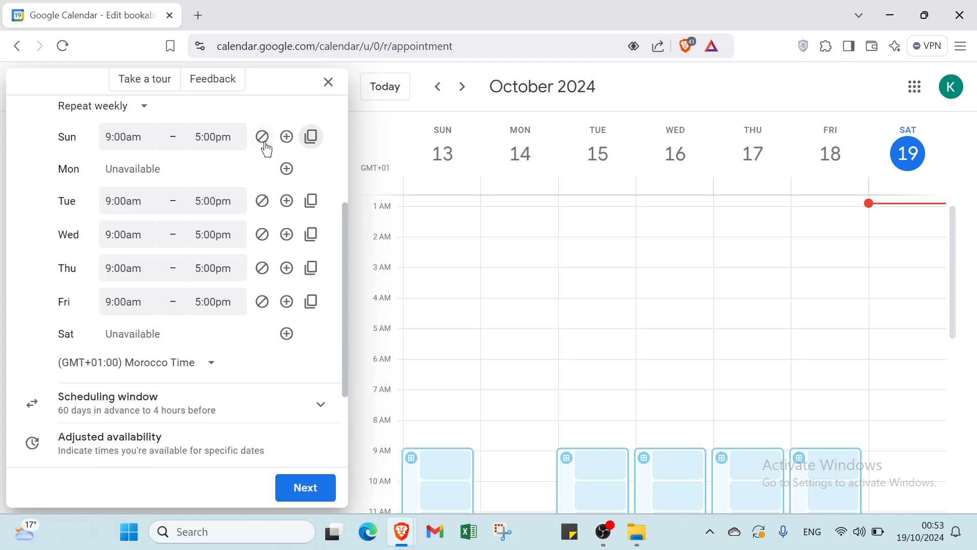
left_click(262, 141)
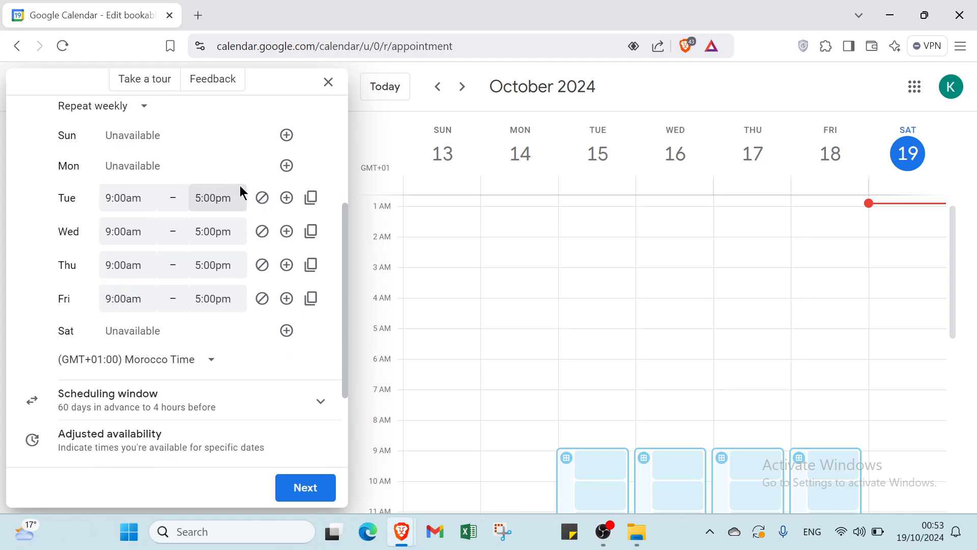
left_click(262, 198)
left_click(262, 227)
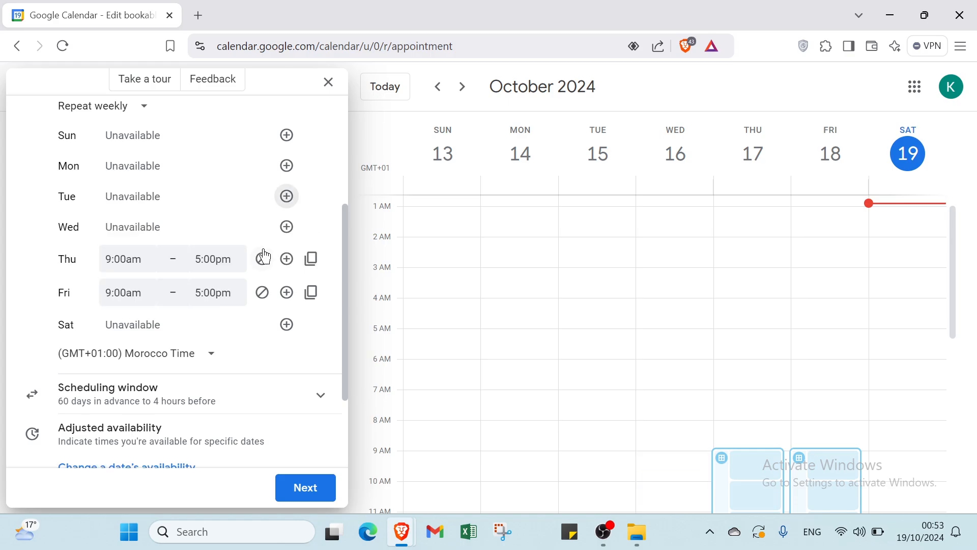
left_click(263, 259)
Step: Expand the scheduling window and examine its booking time limits and the adjusted availability option
scroll(215, 311, "down", 3)
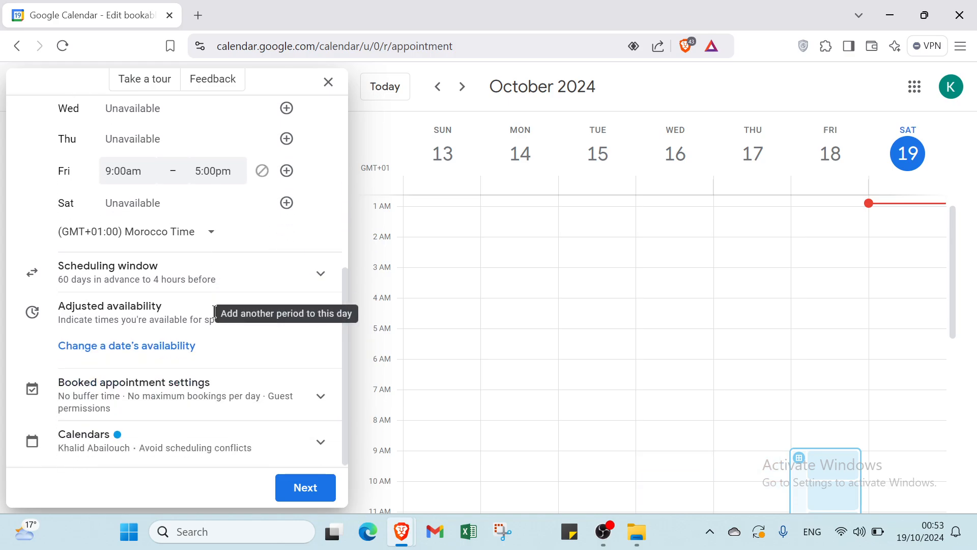
left_click(113, 265)
scroll(63, 172, "up", 2)
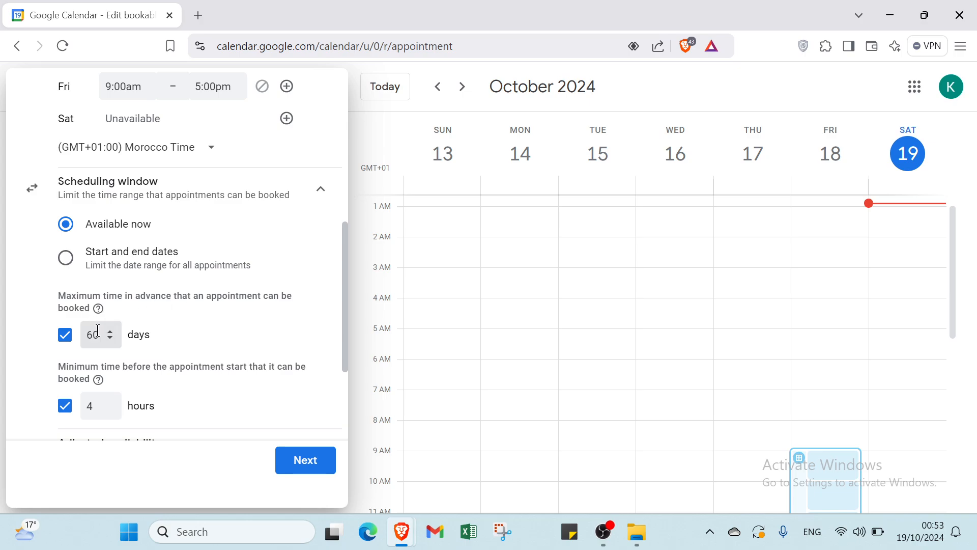
scroll(103, 338, "down", 1)
scroll(103, 339, "down", 2)
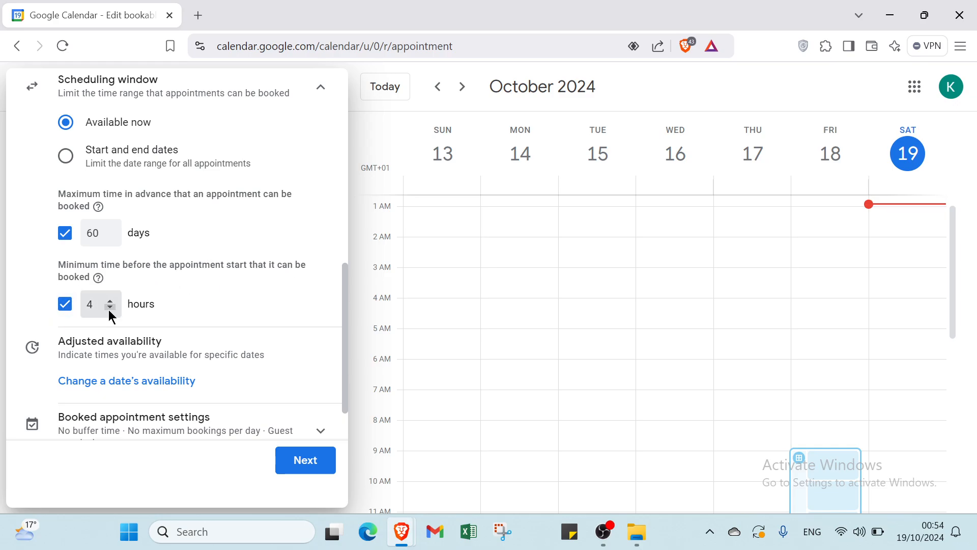
scroll(91, 344, "down", 1)
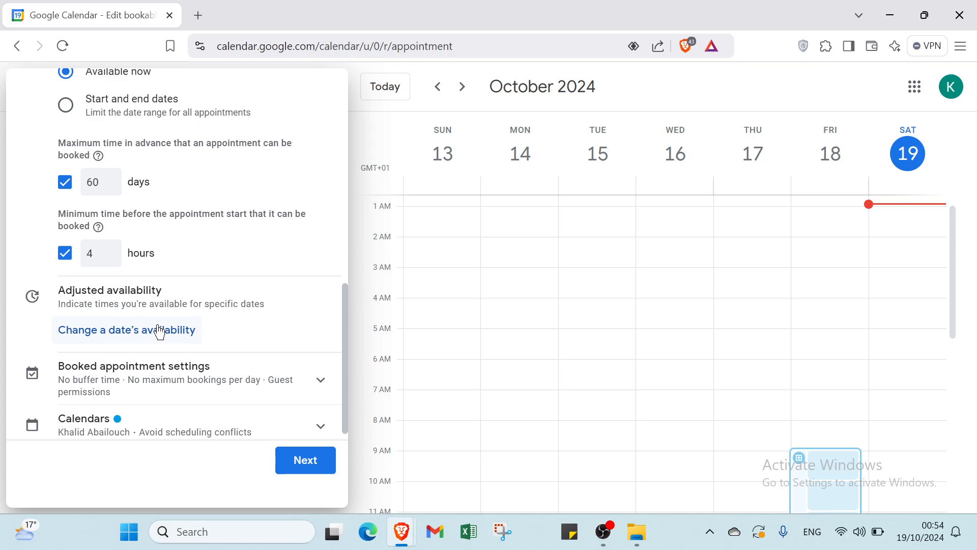
scroll(110, 370, "down", 1)
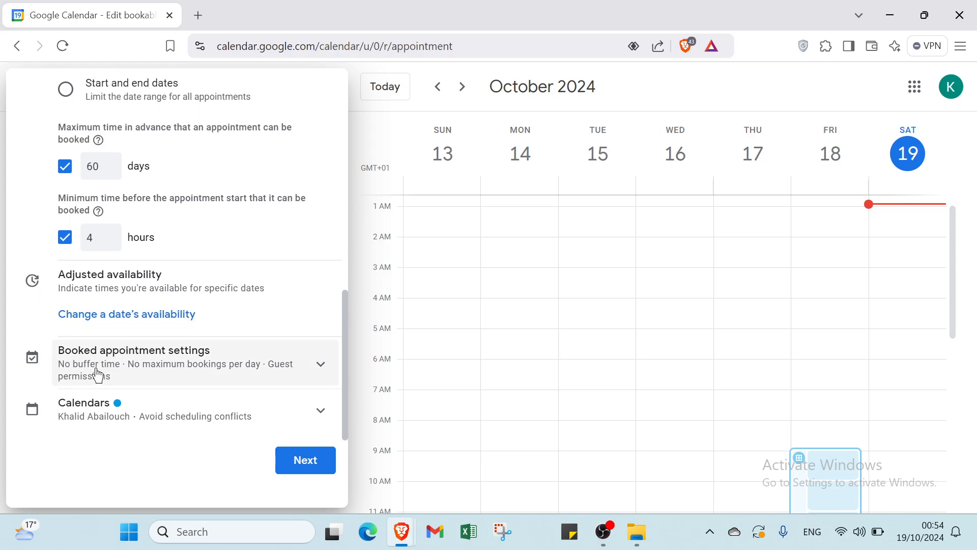
Step: Examine the booked appointment settings, including the maximum bookings per day option, and the schedule's calendar settings
left_click(106, 362)
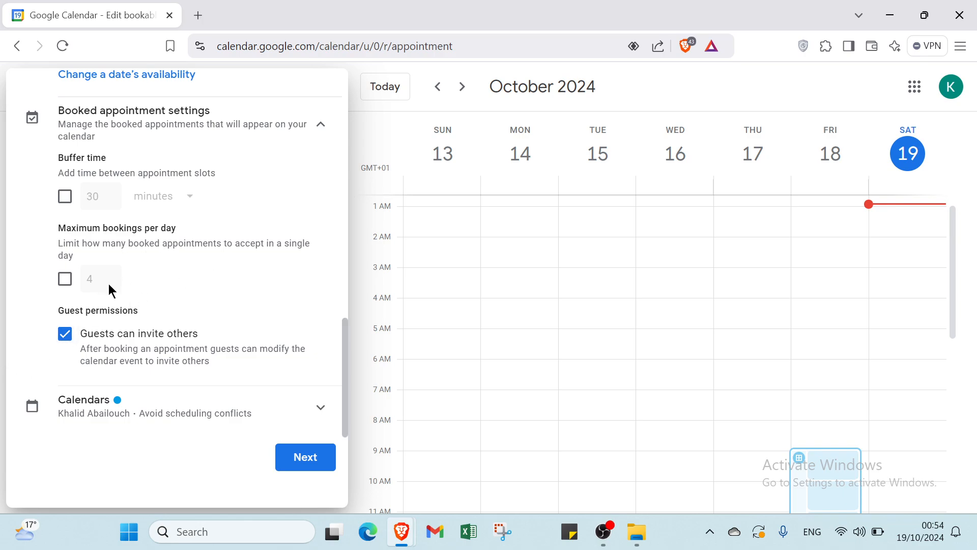
left_click(67, 280)
left_click(77, 407)
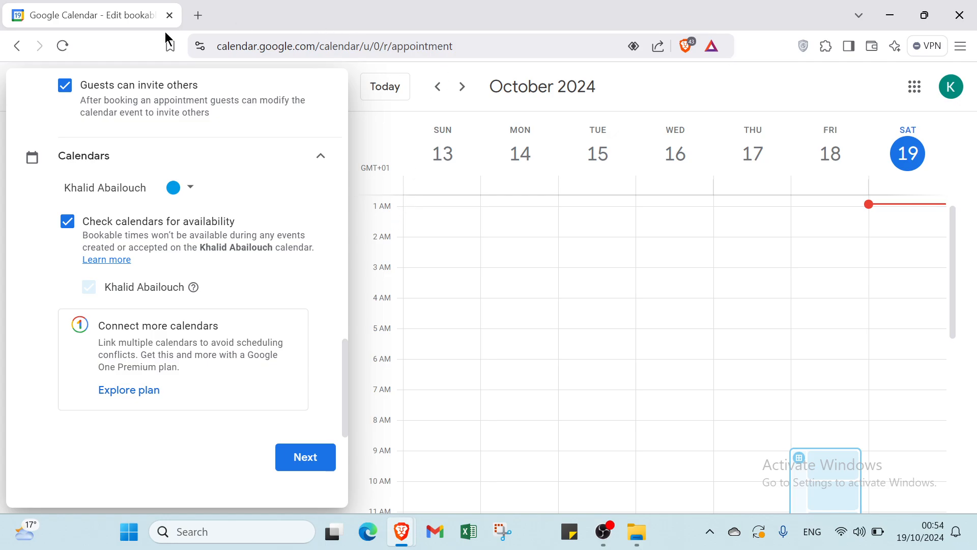
Step: Discard the unsaved appointment schedule and review the types of items that can be created, without choosing one
left_click(17, 46)
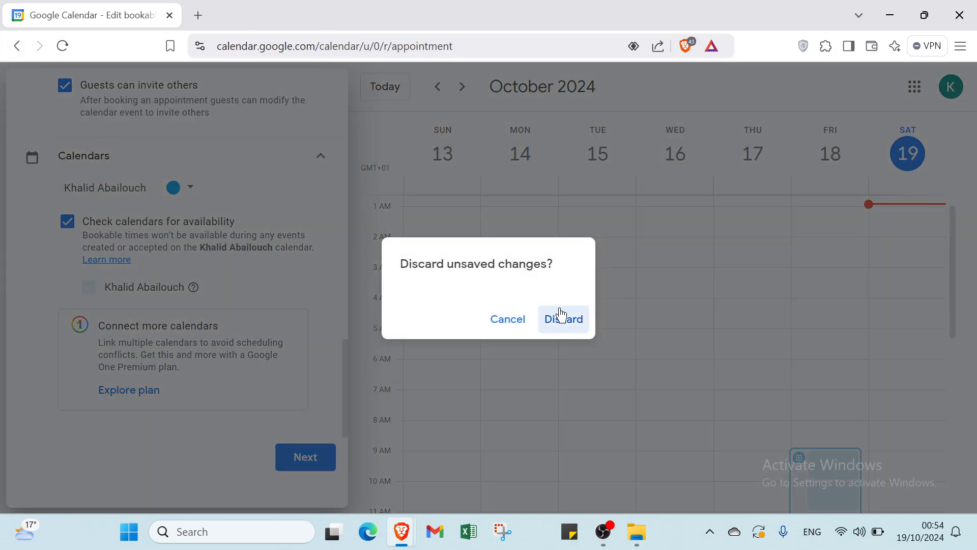
left_click(562, 315)
left_click(90, 157)
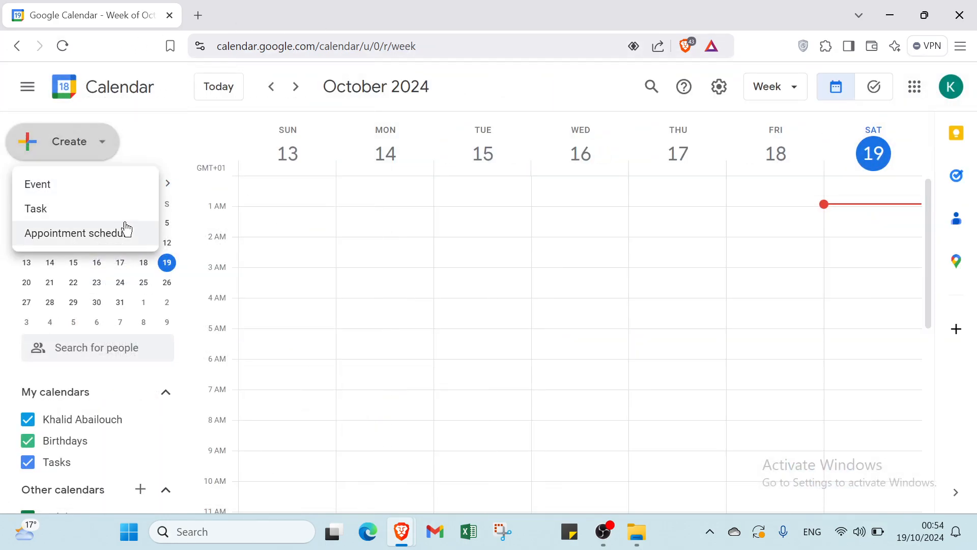
left_click(195, 161)
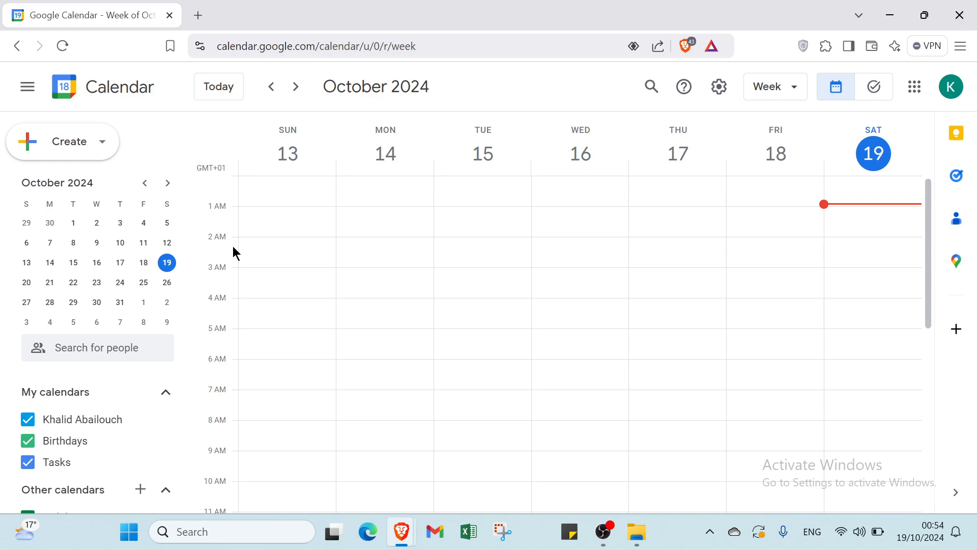